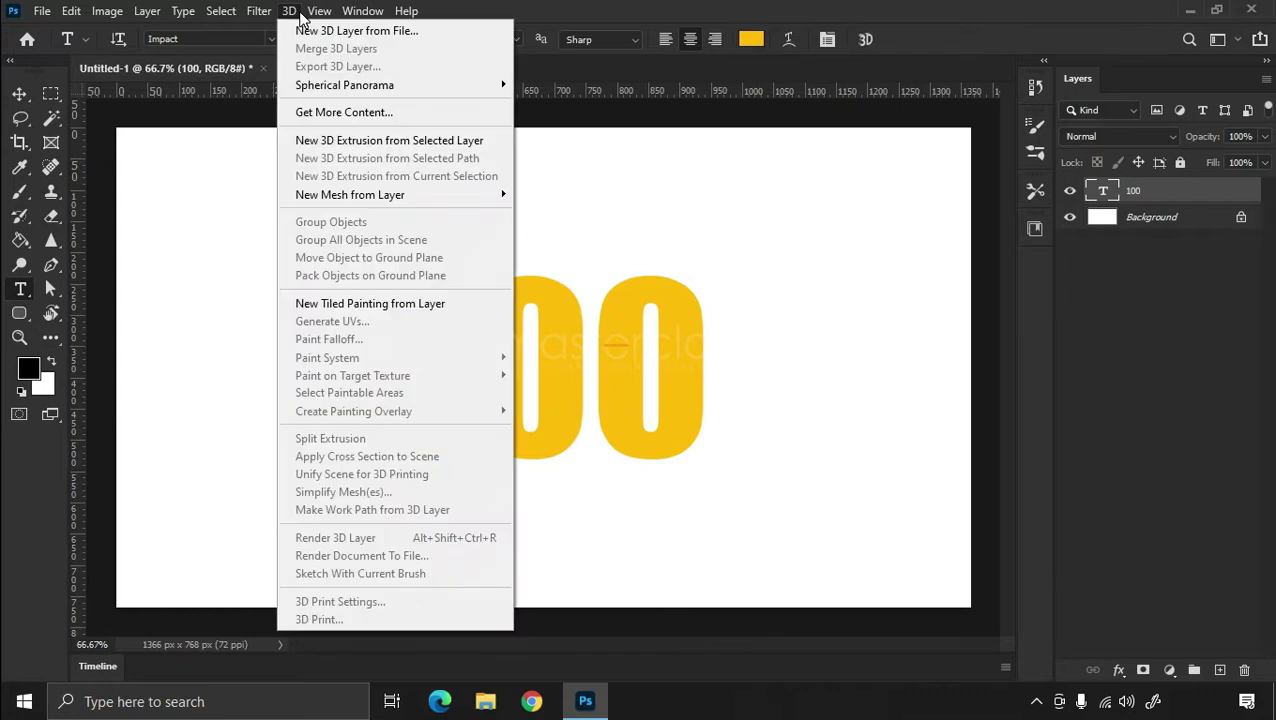
Step: Create a new 3D extrusion from the selected "100" text layer
{"action": "mouse_move", "coordinate": [362, 205]}
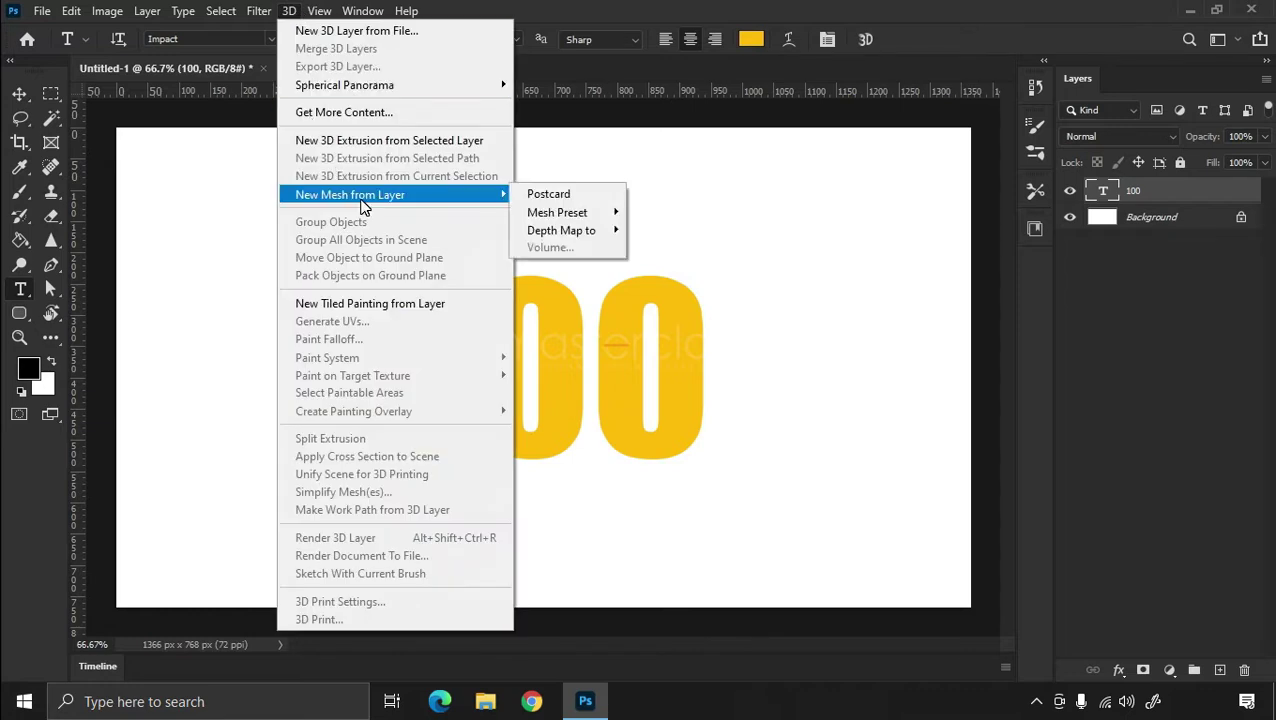
{"action": "left_click", "coordinate": [552, 69]}
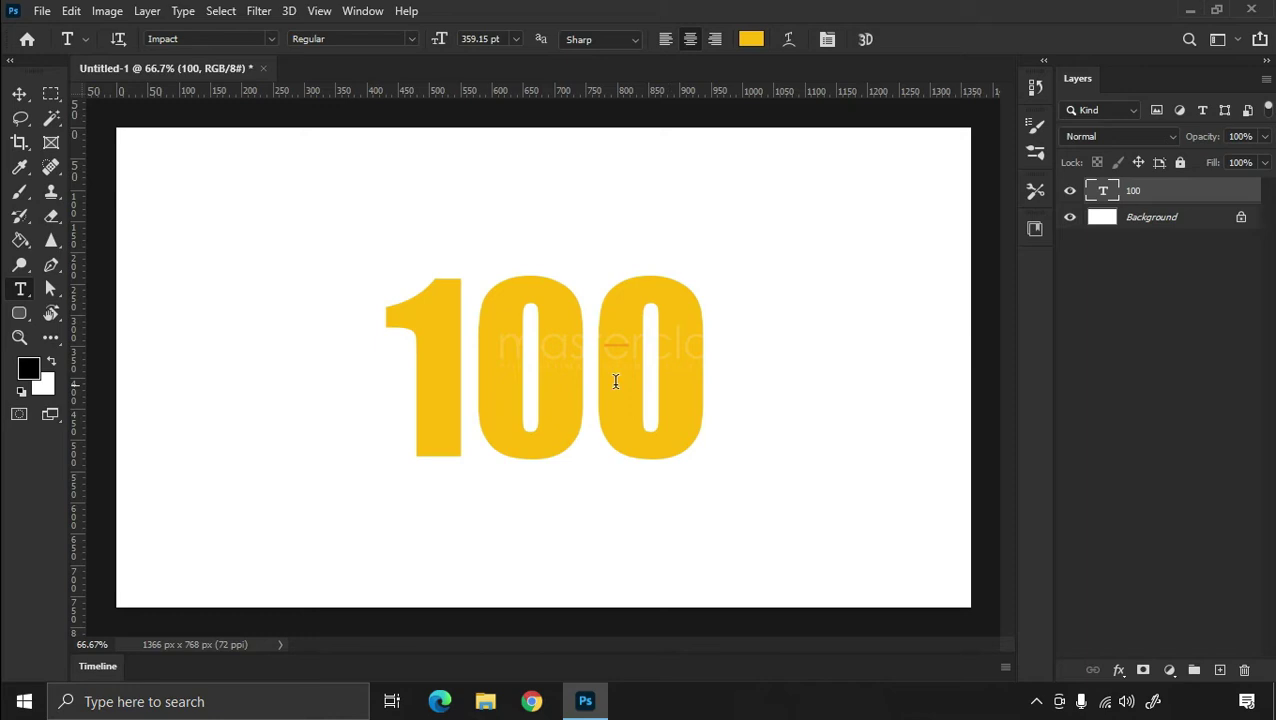
{"action": "left_click", "coordinate": [289, 12]}
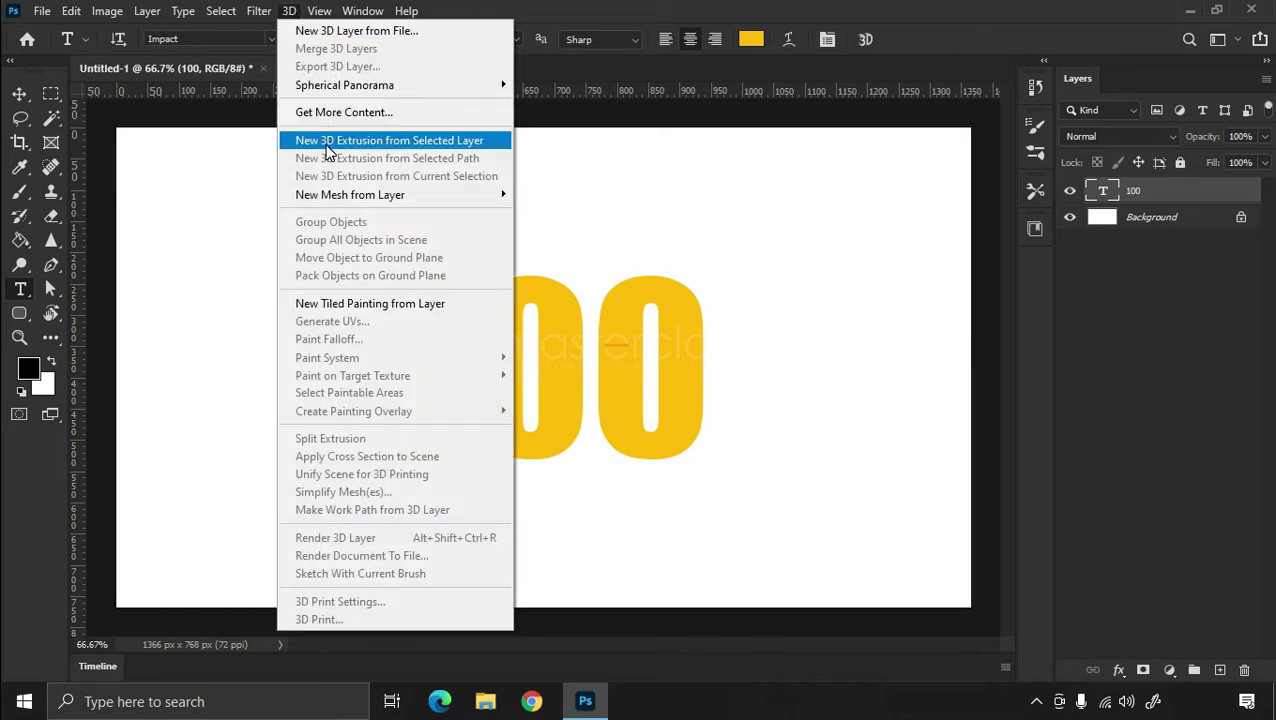
{"action": "left_click", "coordinate": [327, 148]}
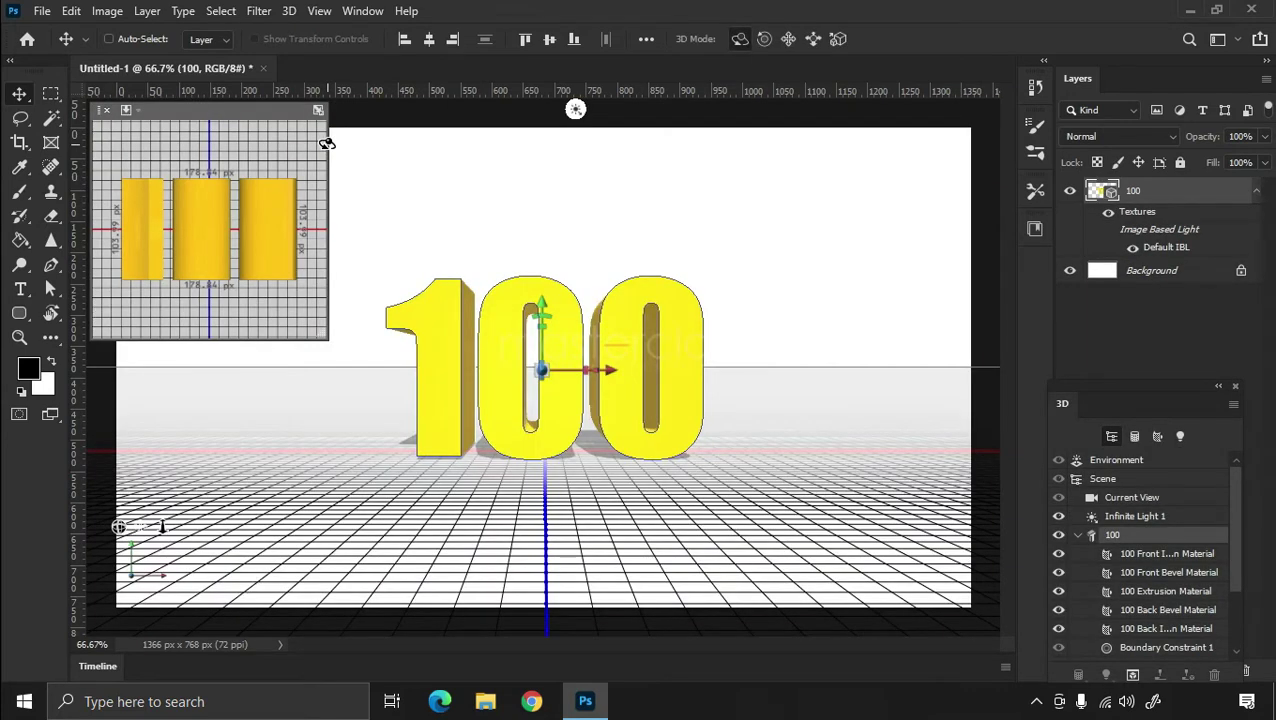
Step: Move the floating 3D panel over the canvas and display the Properties panel
{"action": "left_click_drag", "start_coordinate": [1105, 391], "coordinate": [856, 221]}
{"action": "left_click", "coordinate": [363, 11]}
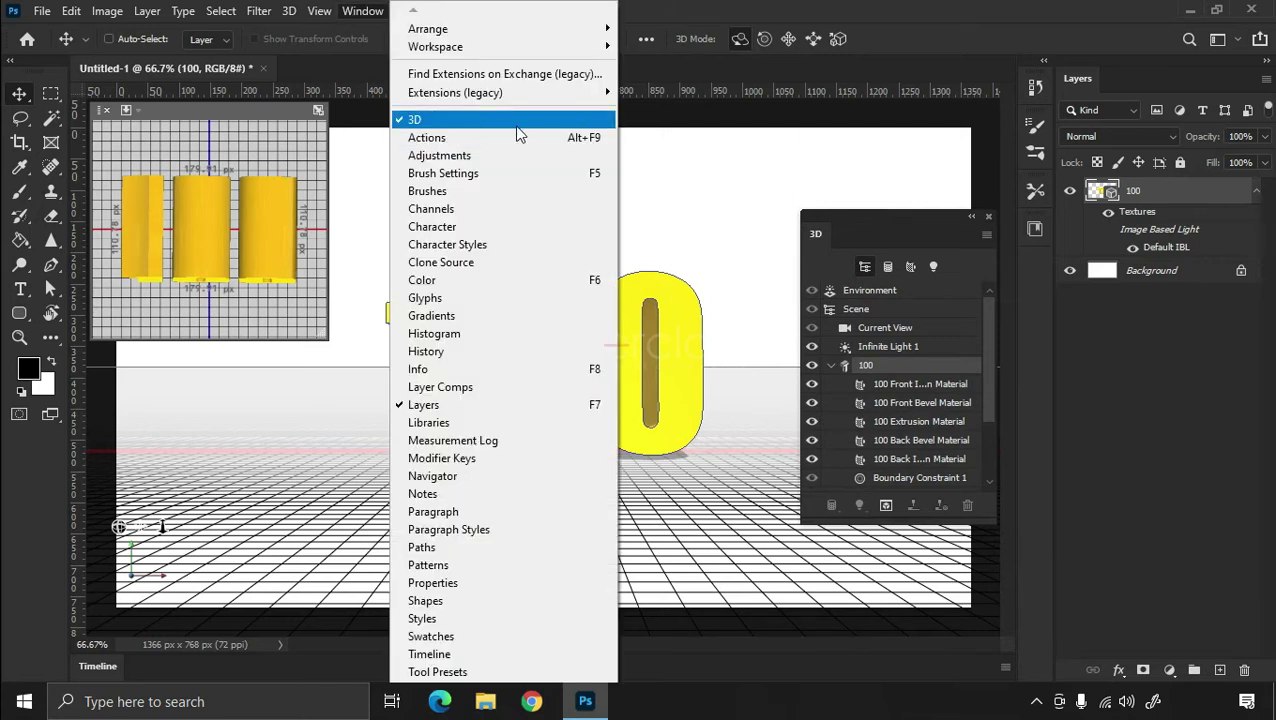
{"action": "left_click", "coordinate": [673, 72]}
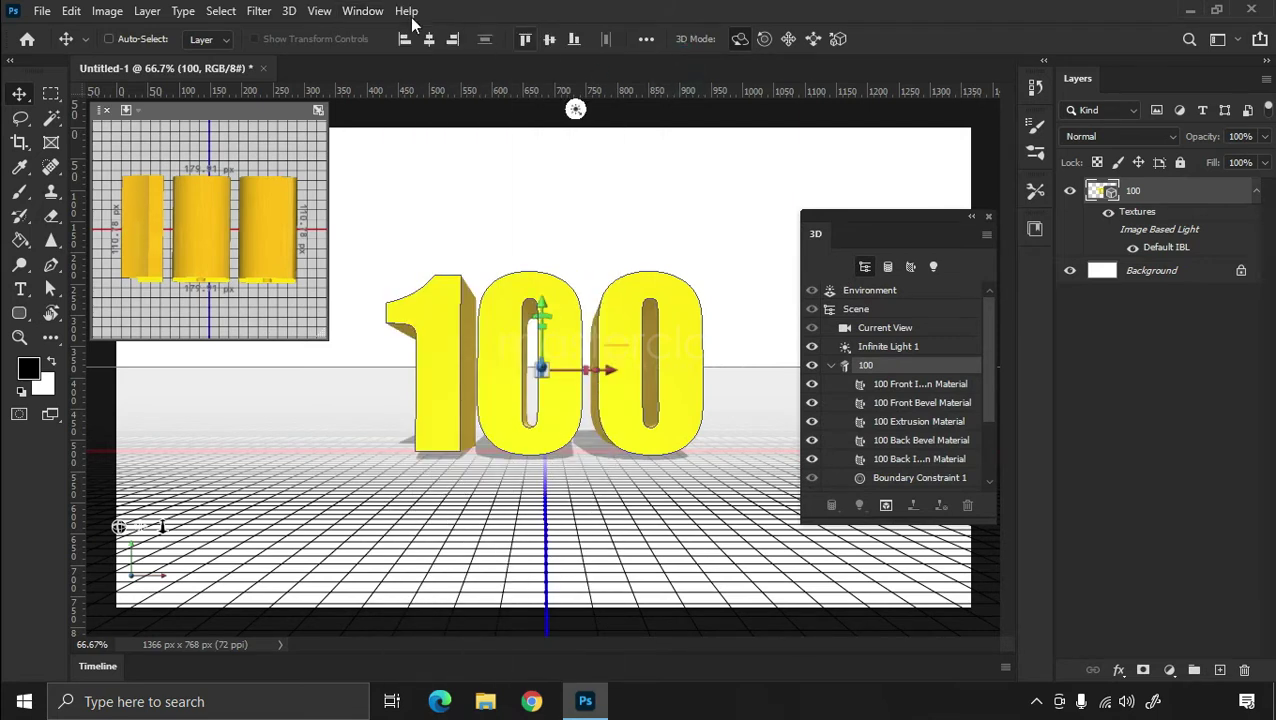
{"action": "left_click", "coordinate": [365, 11]}
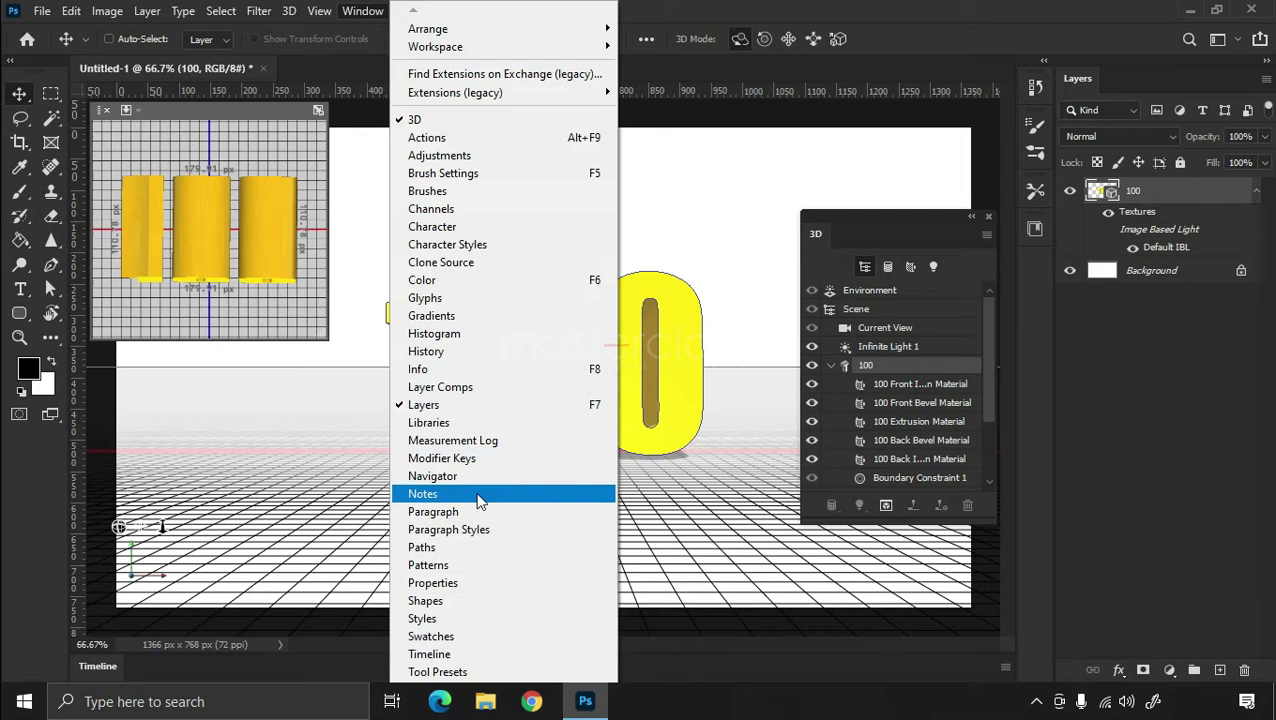
{"action": "left_click", "coordinate": [462, 585]}
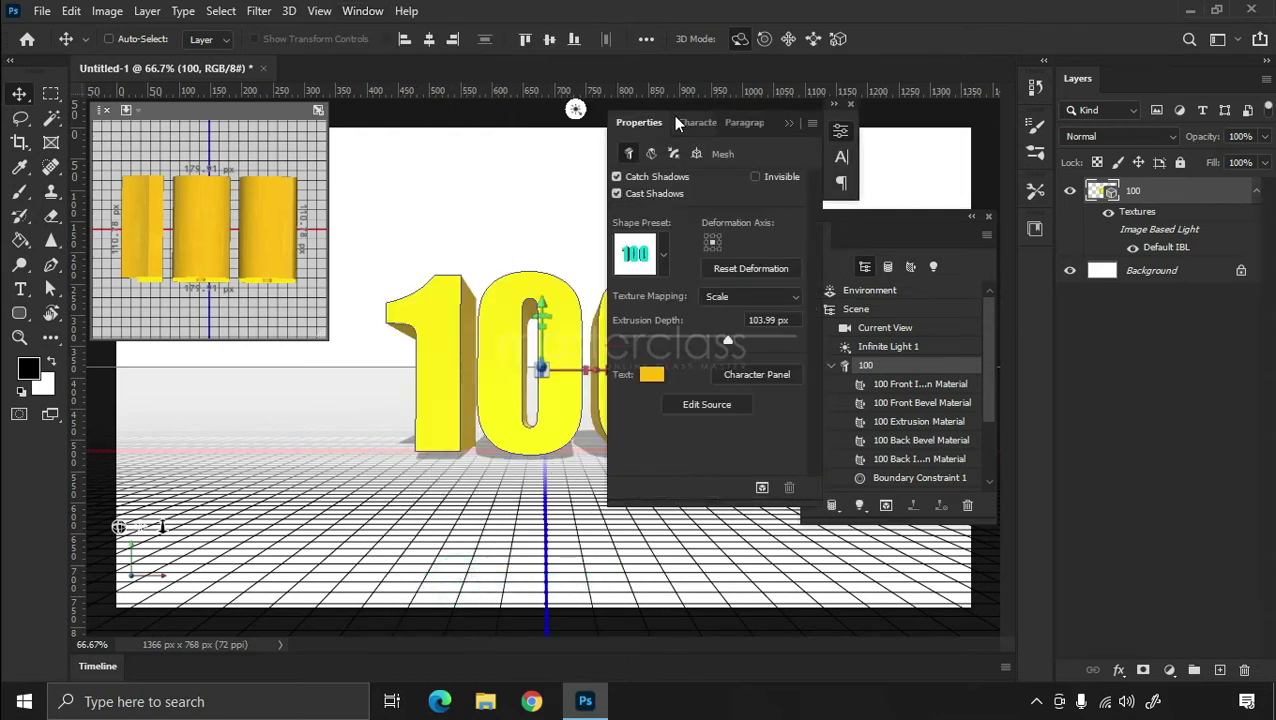
Step: Arrange the Properties and 3D panels beside the extruded text and collapse the 100 object's component list
{"action": "left_click_drag", "start_coordinate": [771, 124], "coordinate": [1171, 212]}
{"action": "left_click", "coordinate": [1078, 221]}
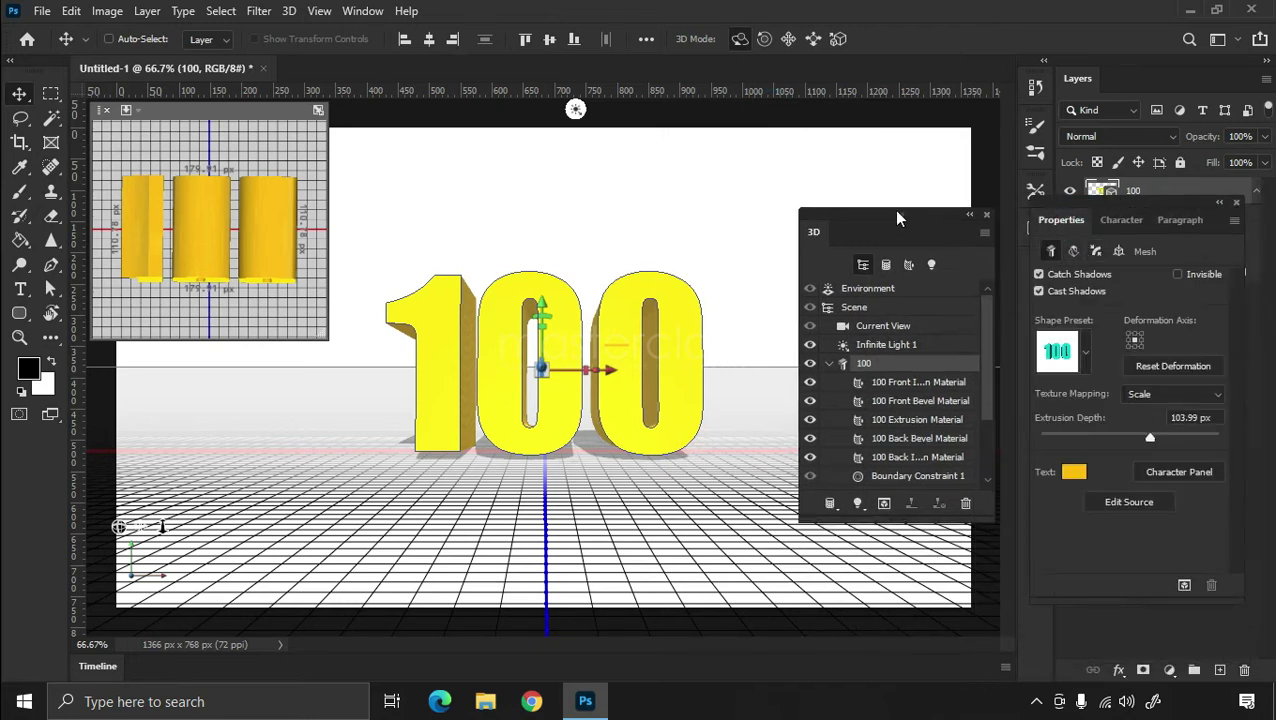
{"action": "left_click_drag", "start_coordinate": [897, 214], "coordinate": [845, 158]}
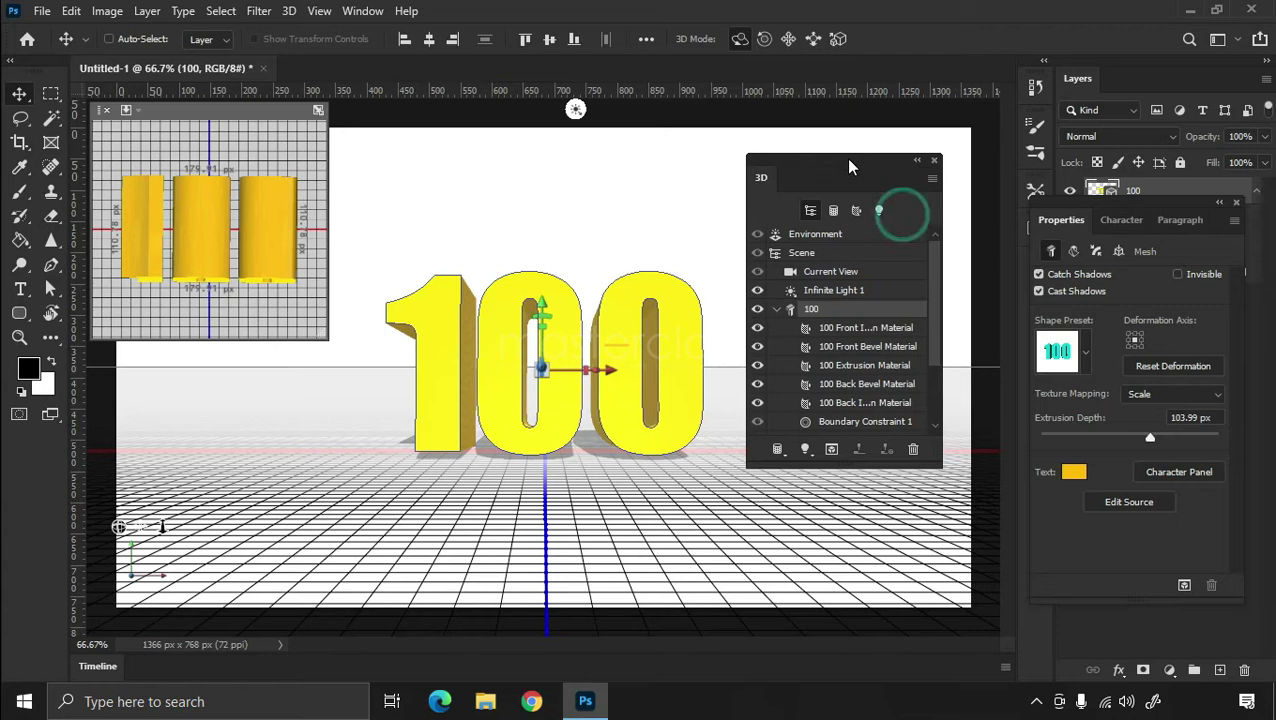
{"action": "left_click", "coordinate": [779, 310]}
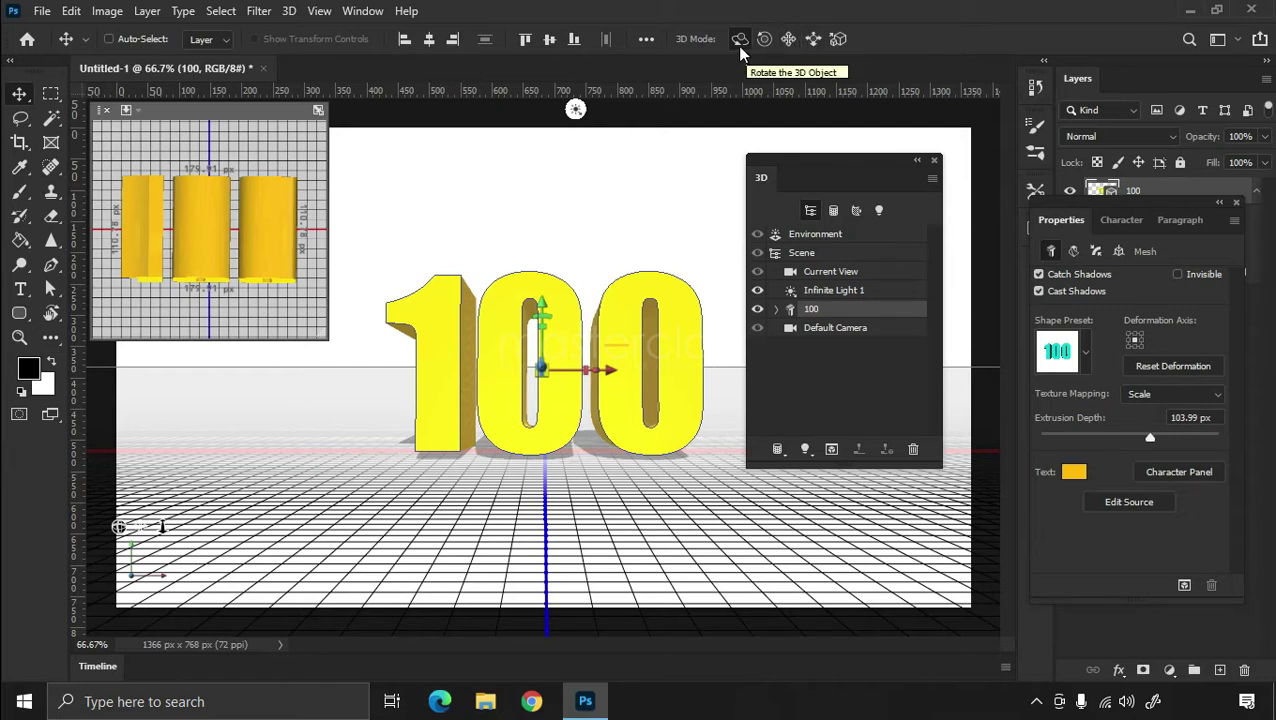
Step: Rotate the extruded 100 object in 3D space and roll it slightly
{"action": "mouse_move", "coordinate": [527, 416]}
{"action": "left_mouse_down"}
{"action": "mouse_move", "coordinate": [490, 422]}
{"action": "mouse_move", "coordinate": [528, 414]}
{"action": "mouse_move", "coordinate": [507, 447]}
{"action": "mouse_move", "coordinate": [541, 447]}
{"action": "mouse_move", "coordinate": [507, 442]}
{"action": "mouse_move", "coordinate": [535, 436]}
{"action": "left_mouse_up"}
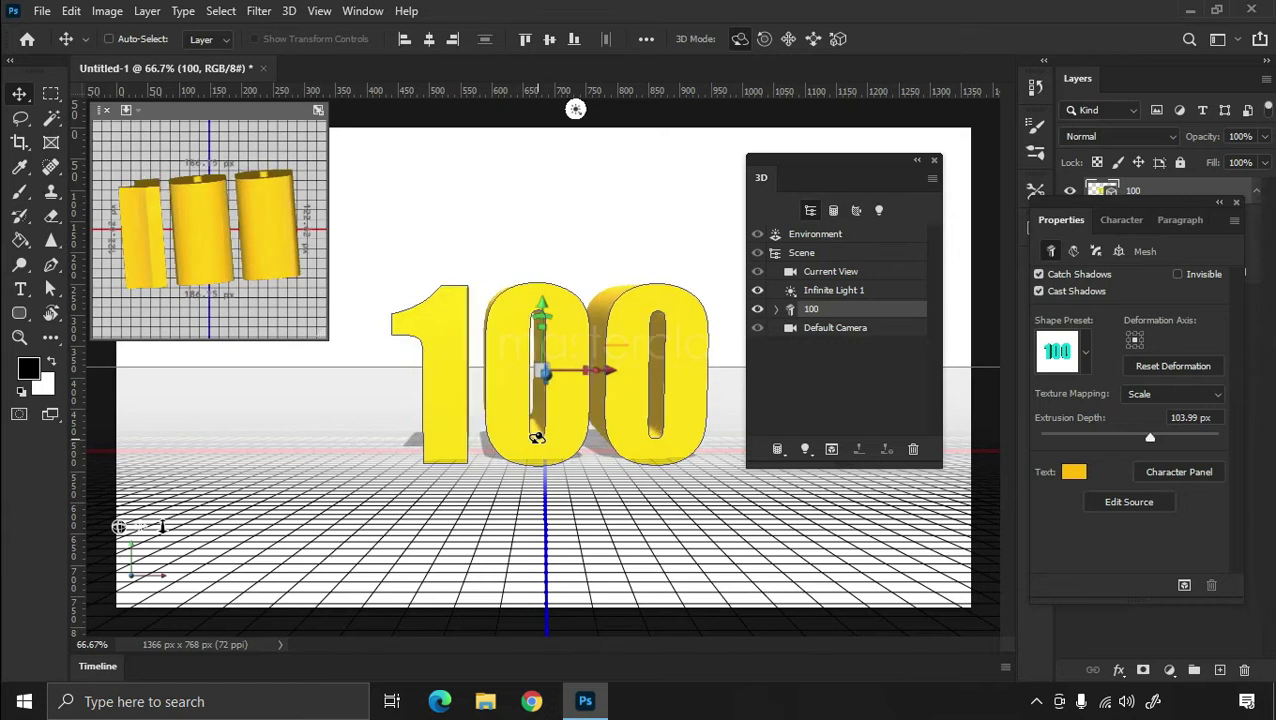
{"action": "left_click", "coordinate": [764, 39]}
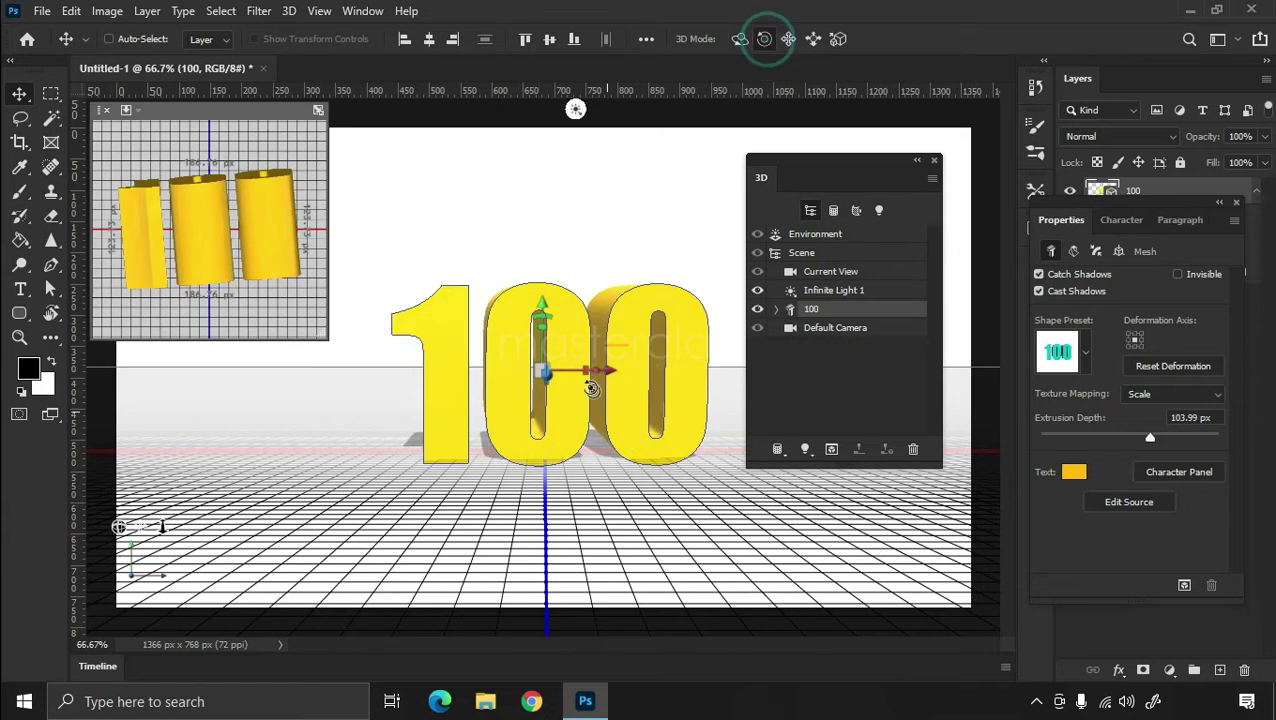
{"action": "left_click_drag", "start_coordinate": [589, 377], "coordinate": [546, 404]}
Step: Slide the 100 object closer to the camera and rescale it slightly
{"action": "left_click", "coordinate": [788, 38]}
{"action": "left_click", "coordinate": [811, 313]}
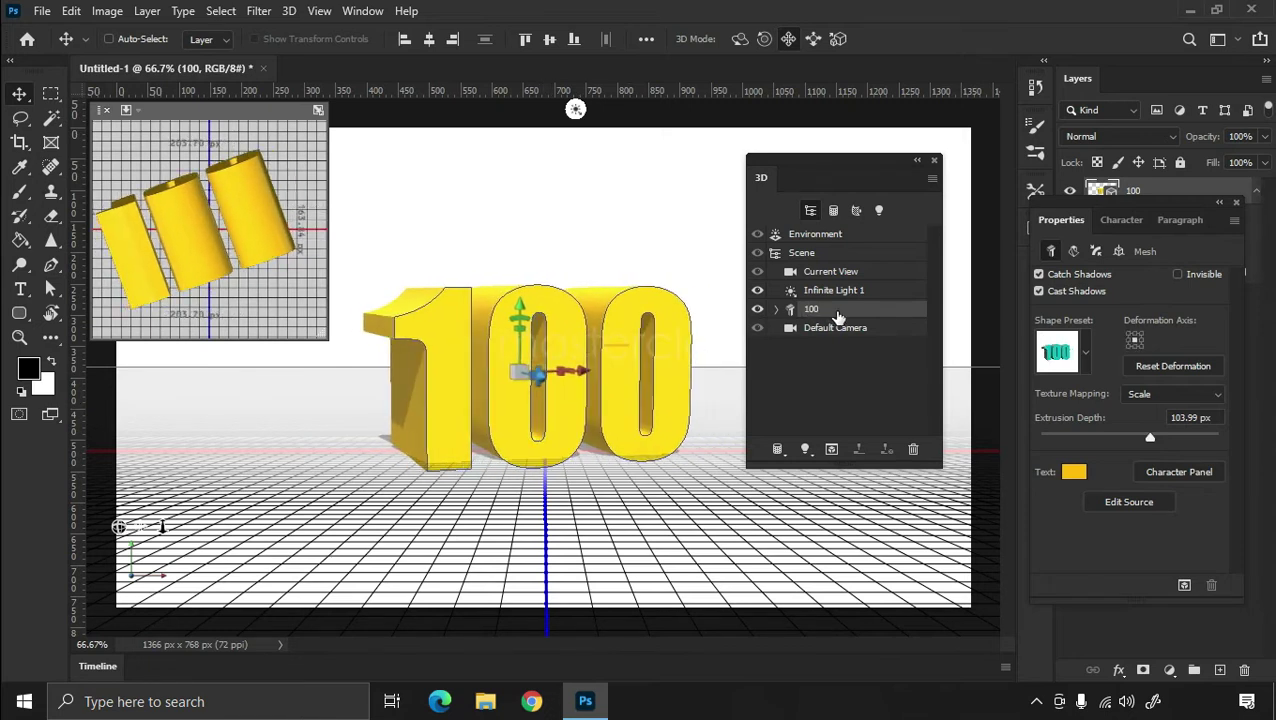
{"action": "left_click", "coordinate": [813, 39]}
{"action": "left_click_drag", "start_coordinate": [563, 419], "coordinate": [560, 479]}
{"action": "left_click", "coordinate": [838, 39]}
{"action": "mouse_move", "coordinate": [598, 430]}
{"action": "left_mouse_down"}
{"action": "mouse_move", "coordinate": [627, 490]}
{"action": "mouse_move", "coordinate": [595, 384]}
{"action": "mouse_move", "coordinate": [604, 441]}
{"action": "left_mouse_up"}
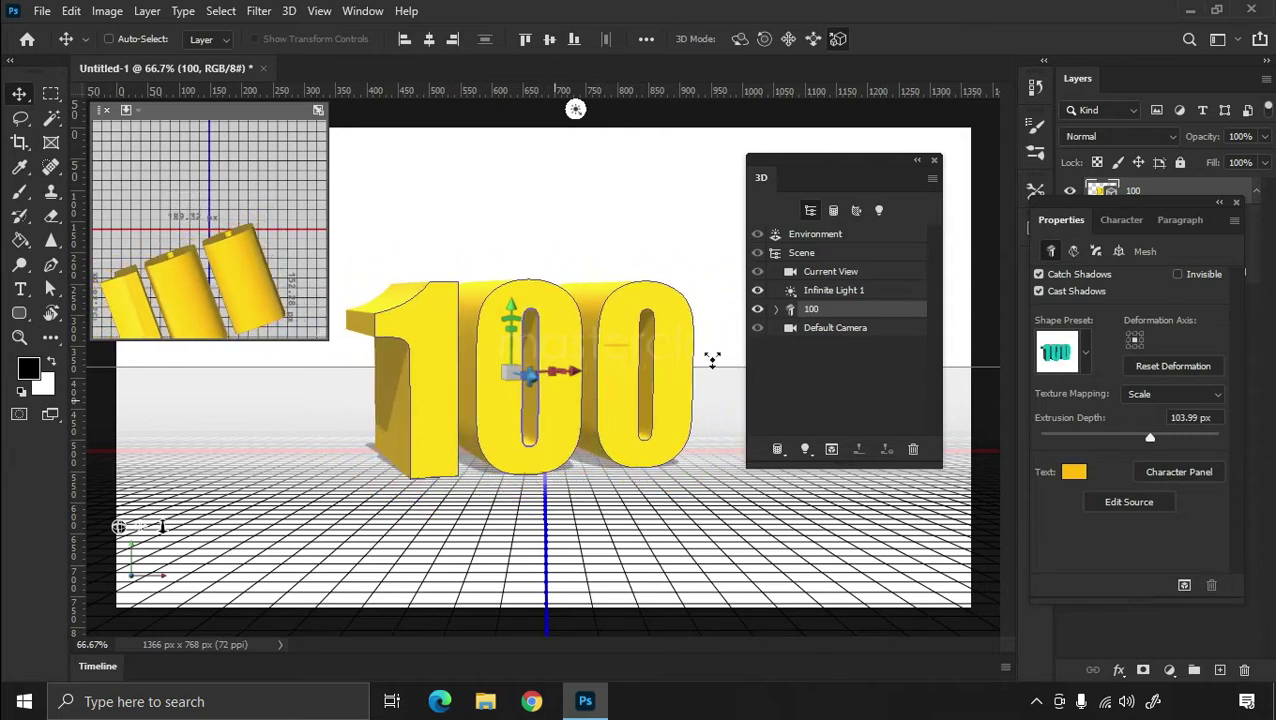
Step: Rotate the Environment's image-based light around the text
{"action": "left_click", "coordinate": [808, 237]}
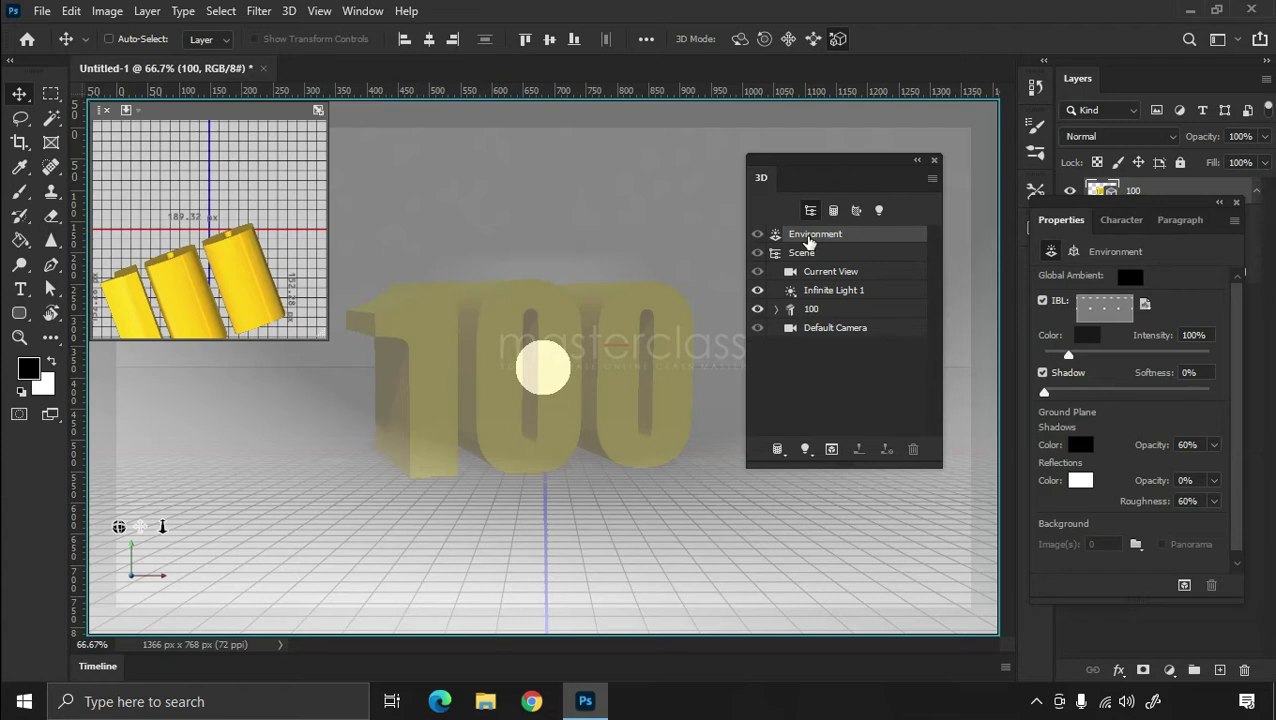
{"action": "left_click", "coordinate": [739, 39]}
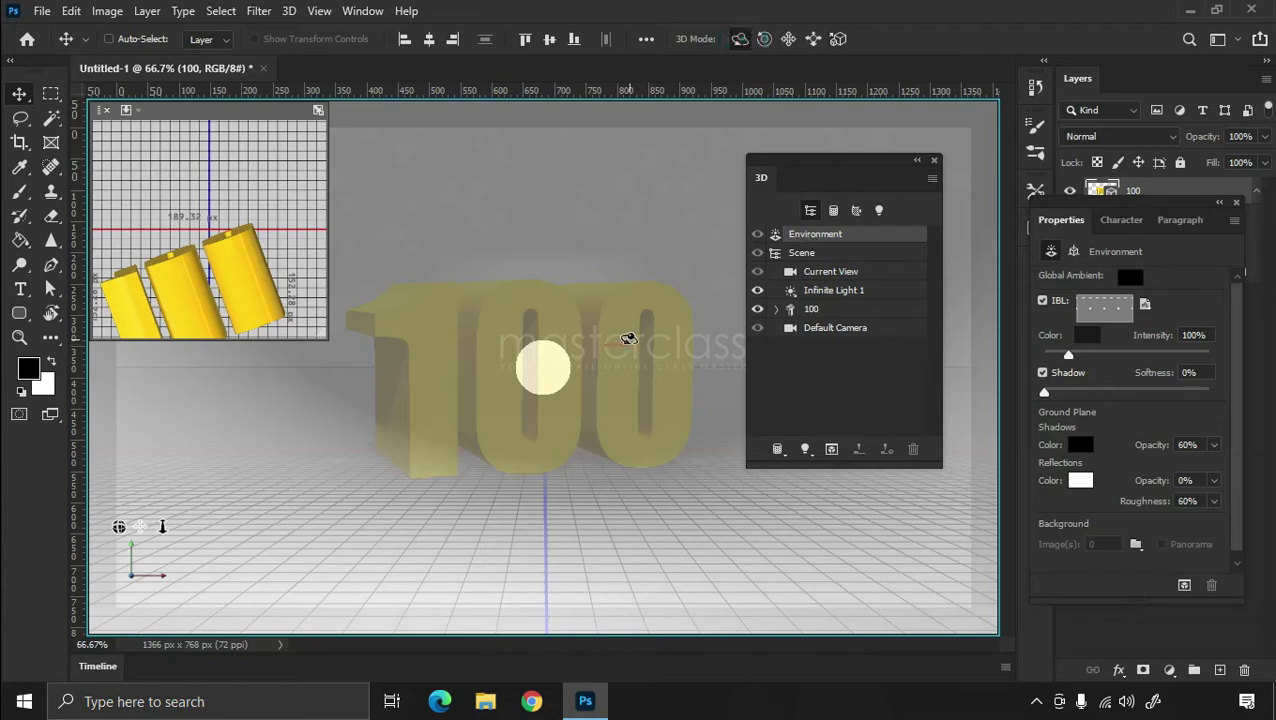
{"action": "mouse_move", "coordinate": [599, 339]}
{"action": "left_mouse_down"}
{"action": "mouse_move", "coordinate": [638, 330]}
{"action": "mouse_move", "coordinate": [624, 335]}
{"action": "left_mouse_up"}
Step: Rotate the whole Scene to view the text from a higher angle, and select Current View with the Layers panel uncovered
{"action": "left_click", "coordinate": [801, 252]}
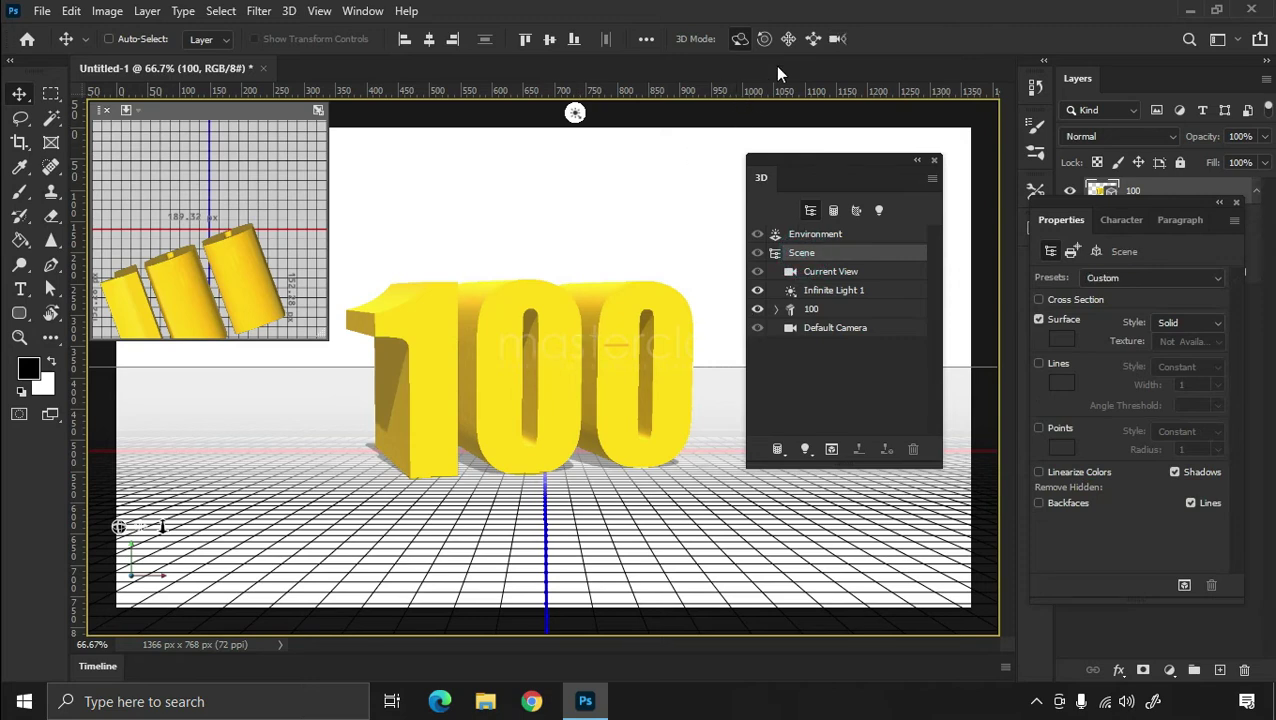
{"action": "left_click_drag", "start_coordinate": [621, 319], "coordinate": [612, 325]}
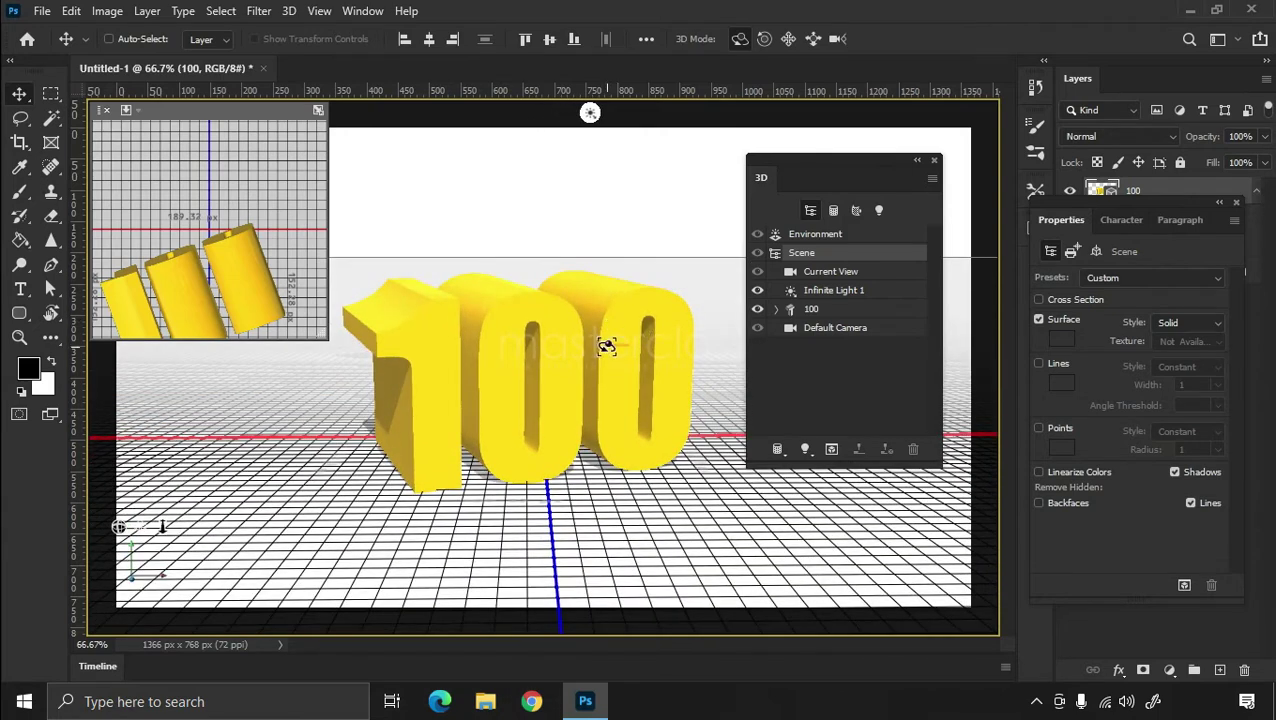
{"action": "left_click", "coordinate": [812, 275]}
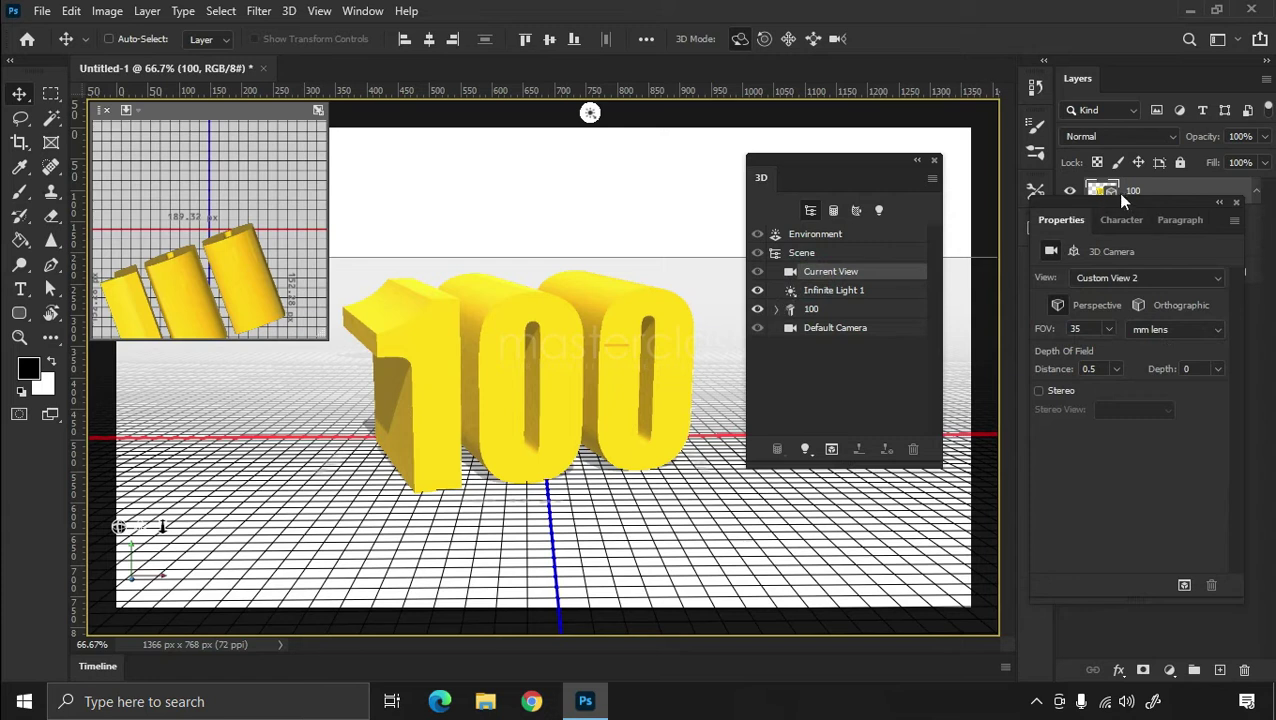
{"action": "left_click_drag", "start_coordinate": [1118, 203], "coordinate": [1148, 328]}
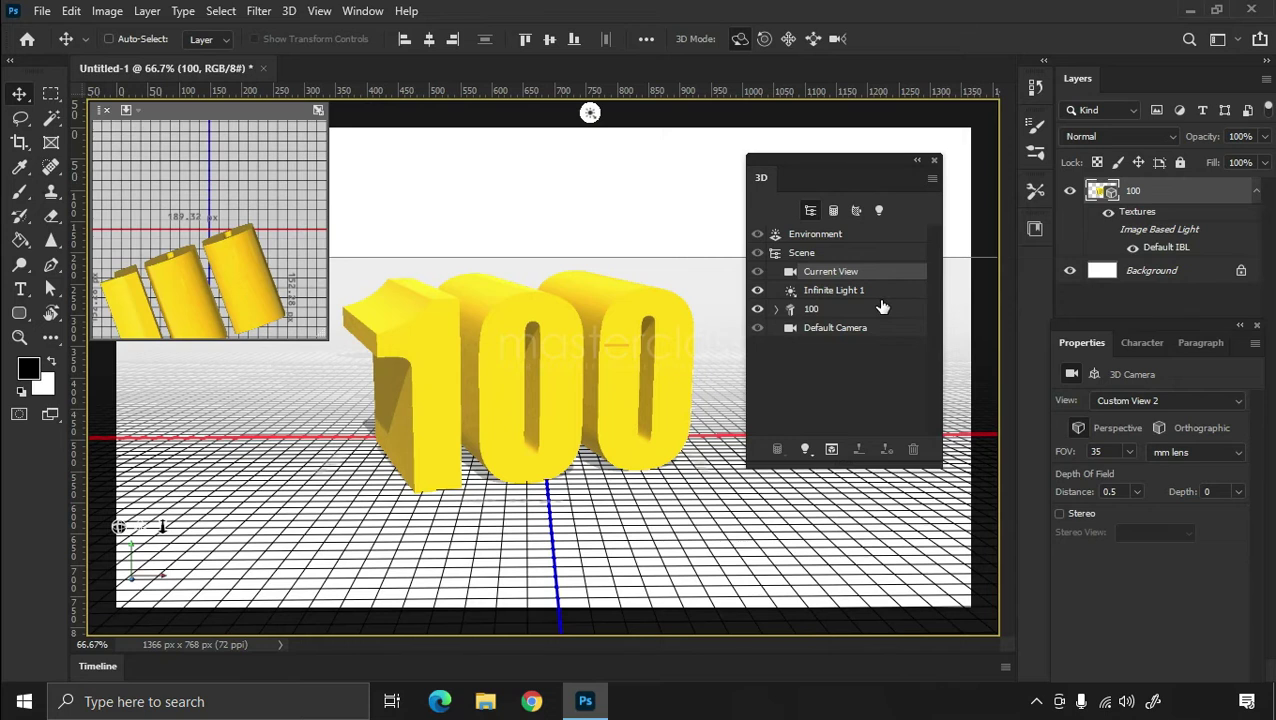
Step: Reset the Environment's coordinates
{"action": "left_click", "coordinate": [822, 236]}
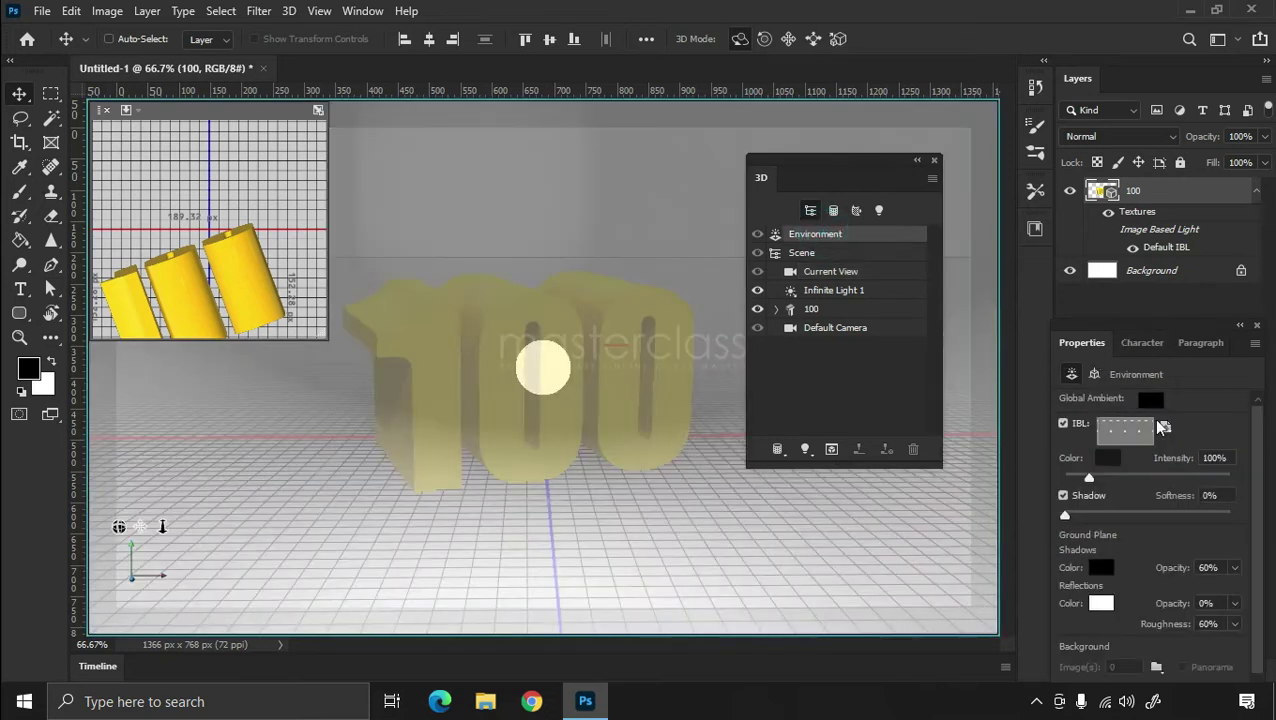
{"action": "left_click_drag", "start_coordinate": [1132, 330], "coordinate": [1084, 273]}
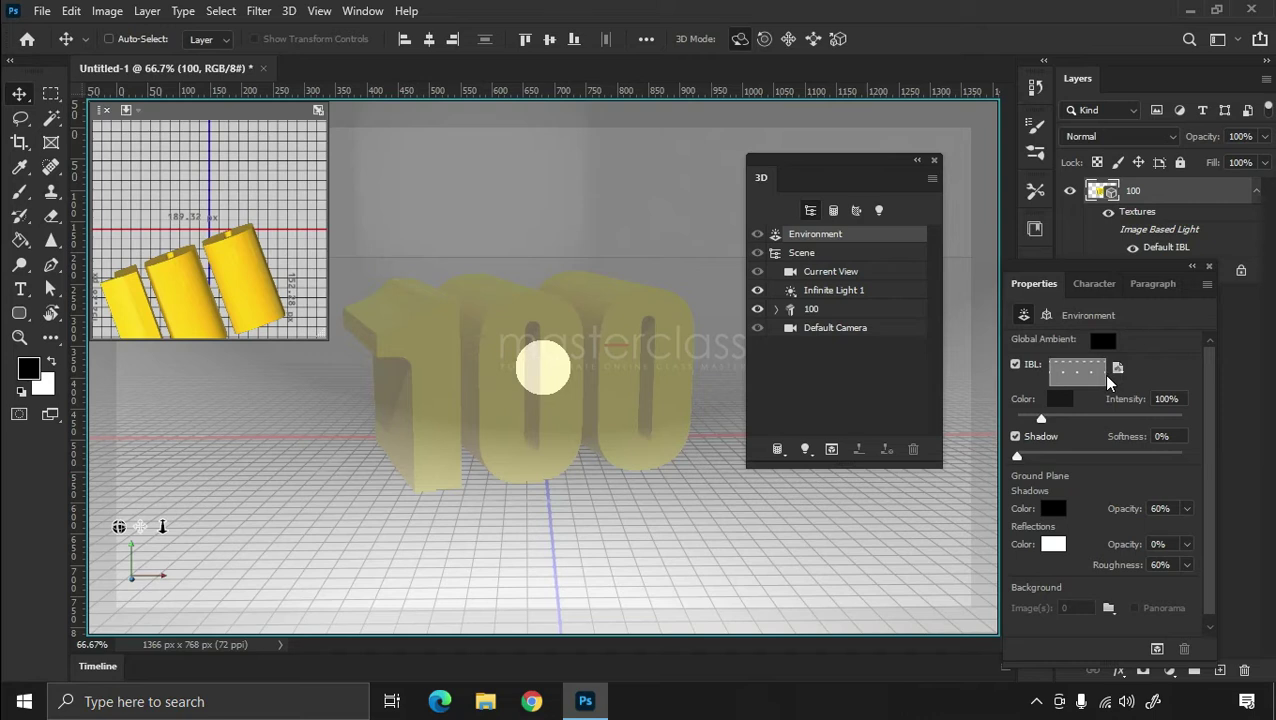
{"action": "mouse_move", "coordinate": [1041, 422]}
{"action": "left_mouse_down"}
{"action": "mouse_move", "coordinate": [1059, 420]}
{"action": "mouse_move", "coordinate": [1042, 420]}
{"action": "left_mouse_up"}
{"action": "left_click", "coordinate": [1046, 315]}
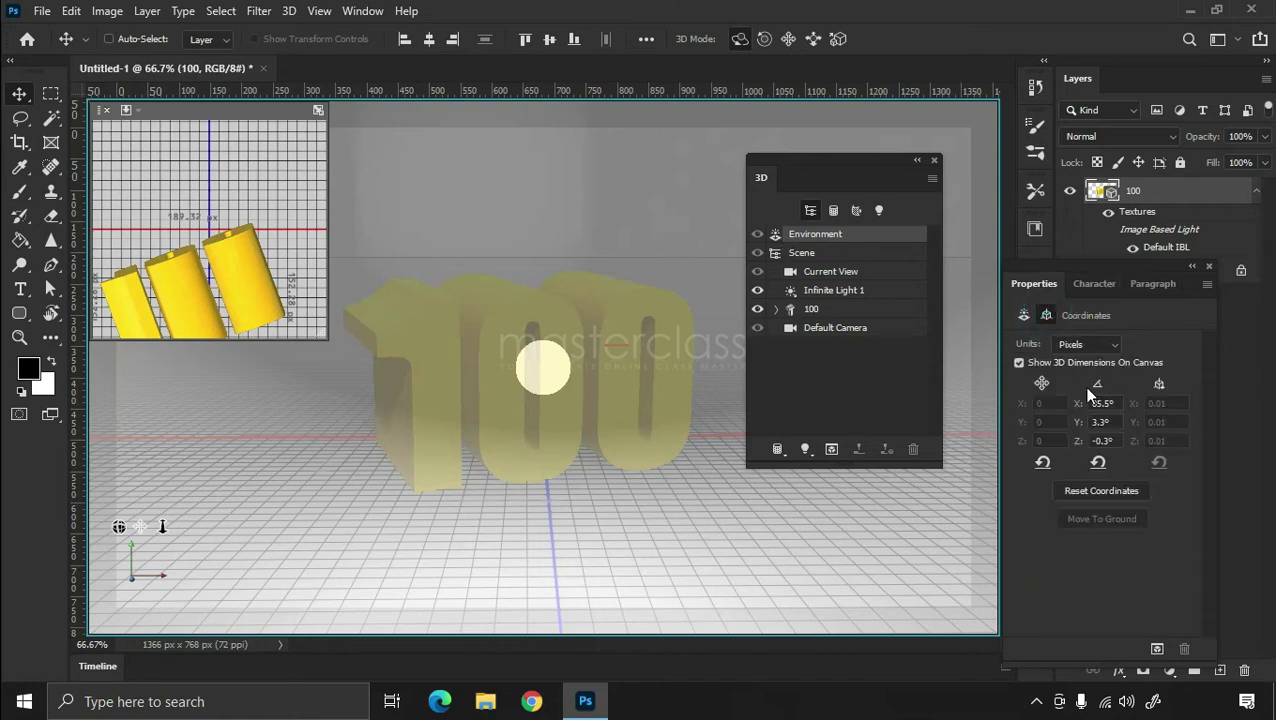
{"action": "left_click", "coordinate": [1098, 491]}
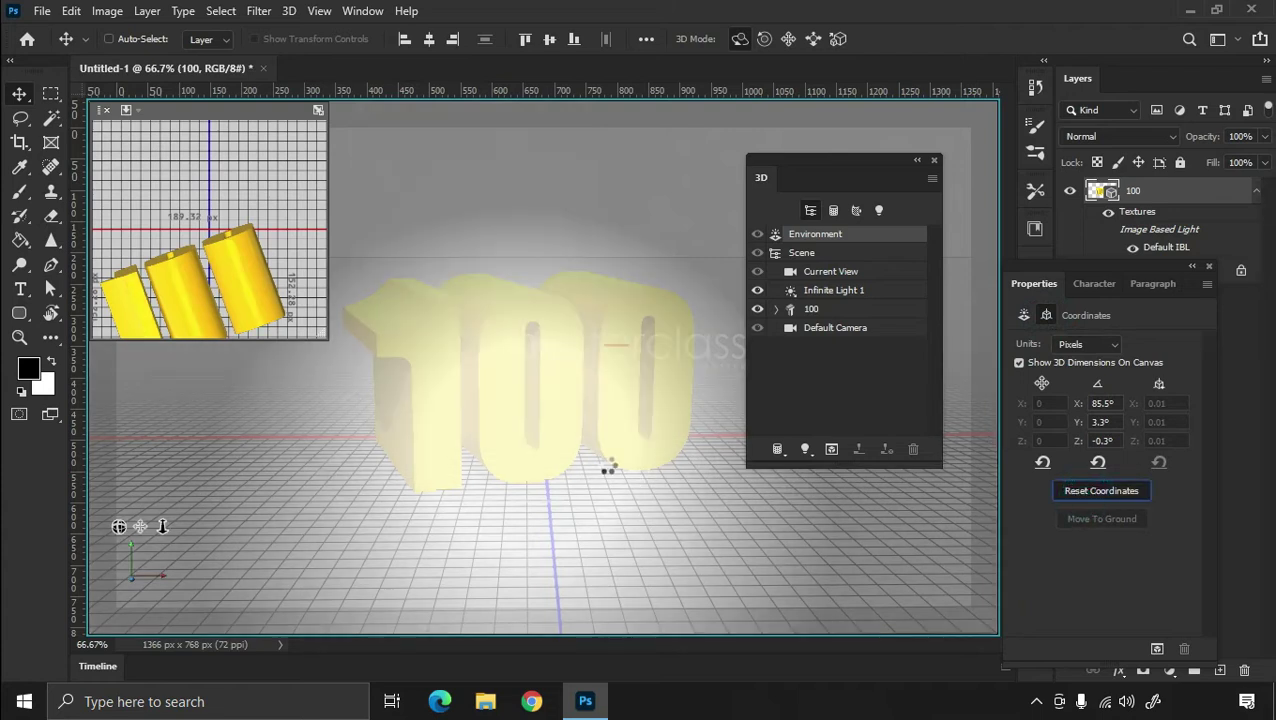
Step: Examine the Scene's render, 3D print and coordinate settings, and the camera settings and coordinates of Current View
{"action": "left_click", "coordinate": [810, 253]}
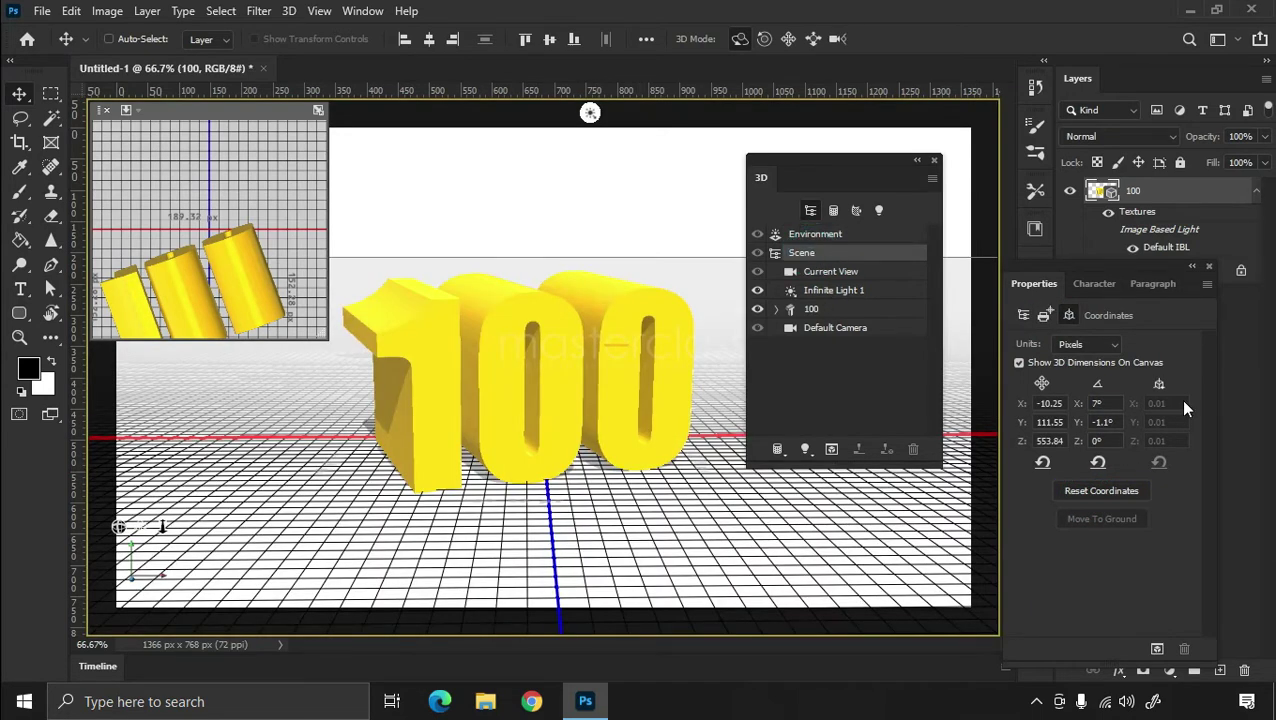
{"action": "left_click", "coordinate": [1022, 316]}
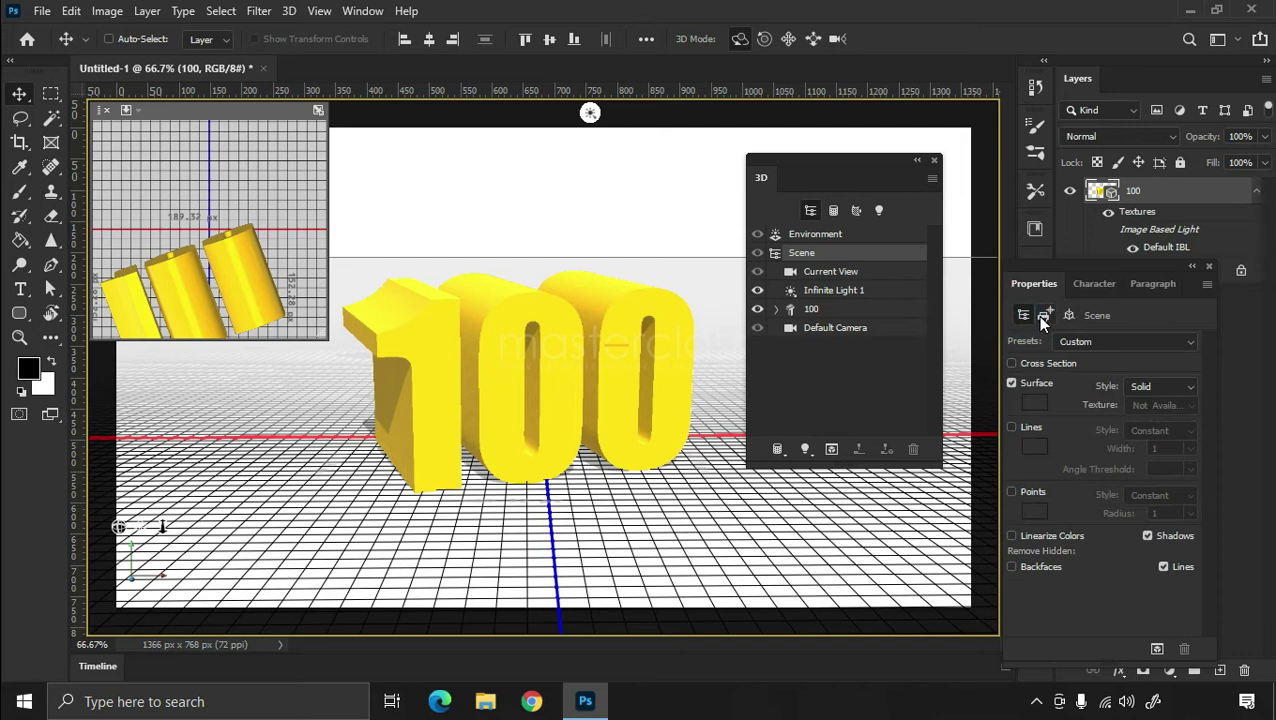
{"action": "left_click", "coordinate": [1042, 316]}
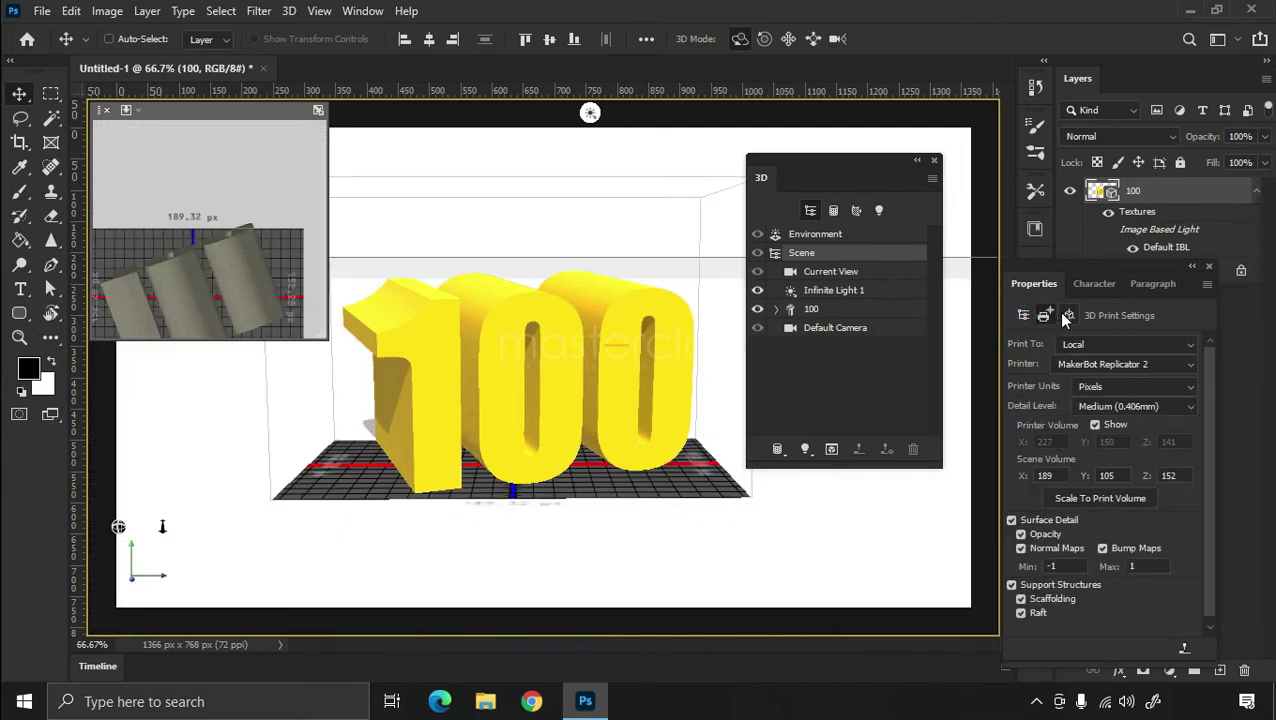
{"action": "left_click", "coordinate": [1067, 316]}
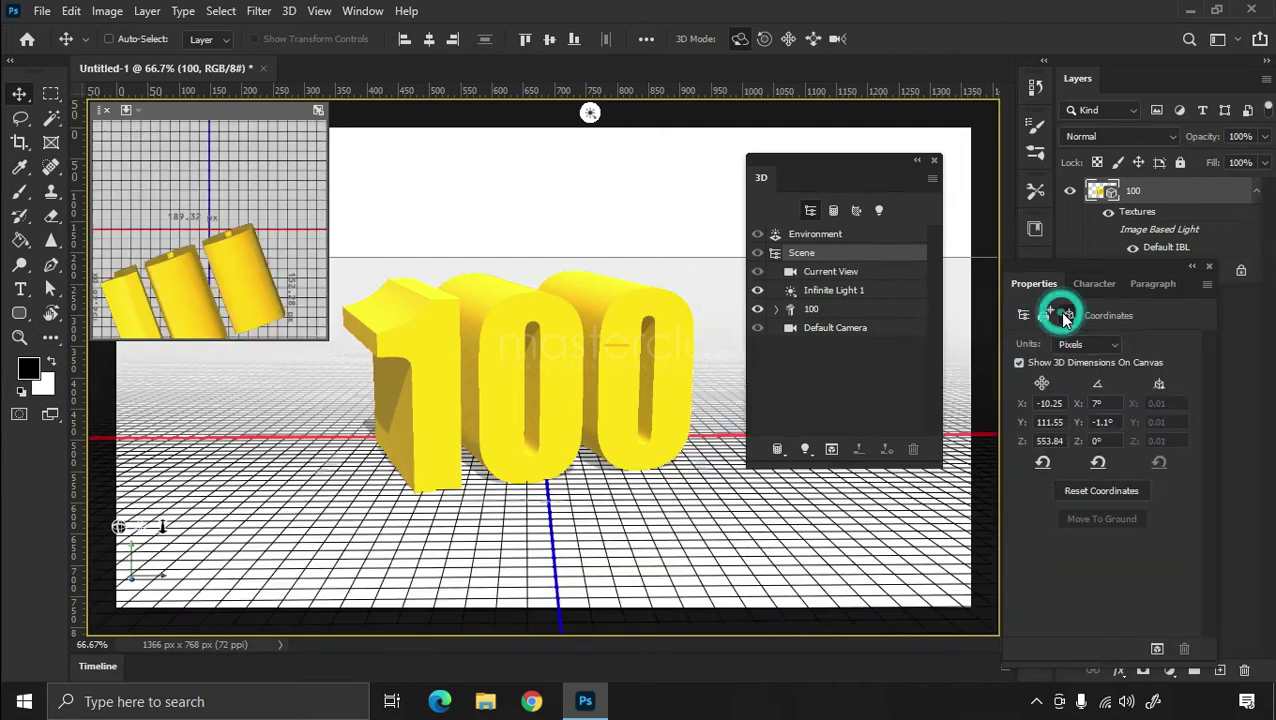
{"action": "left_click", "coordinate": [820, 273]}
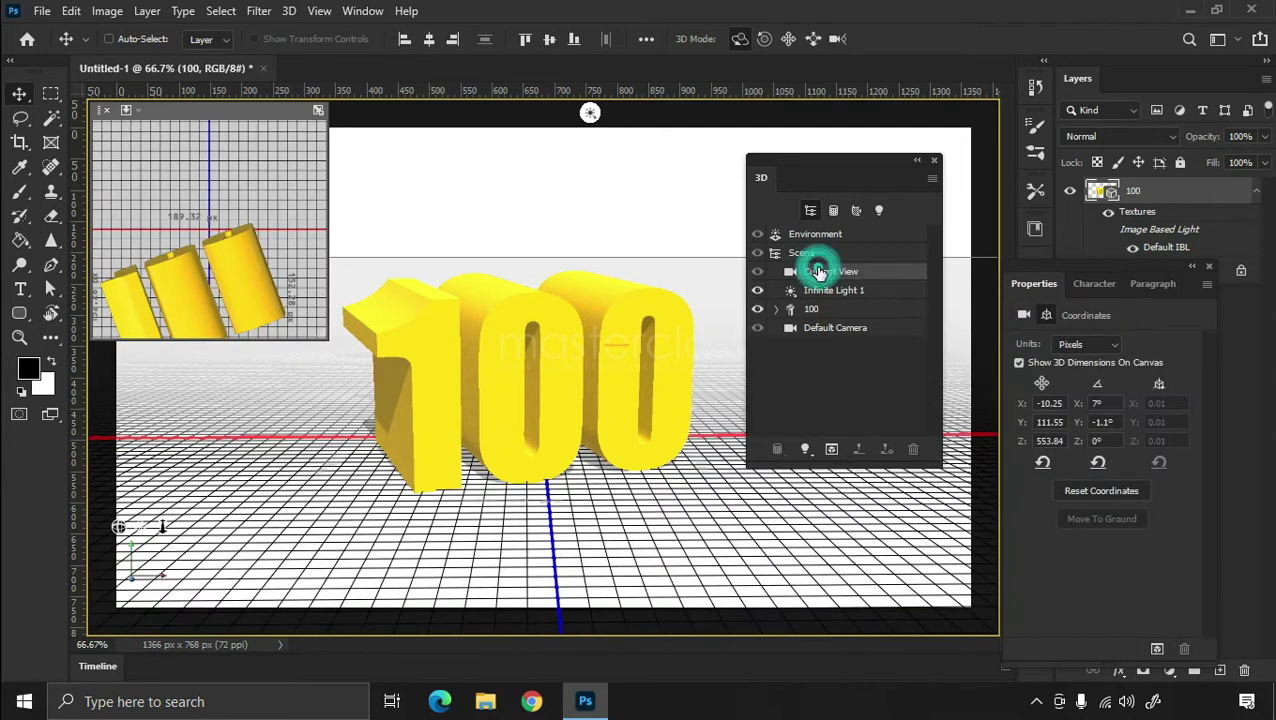
{"action": "left_click", "coordinate": [1023, 315]}
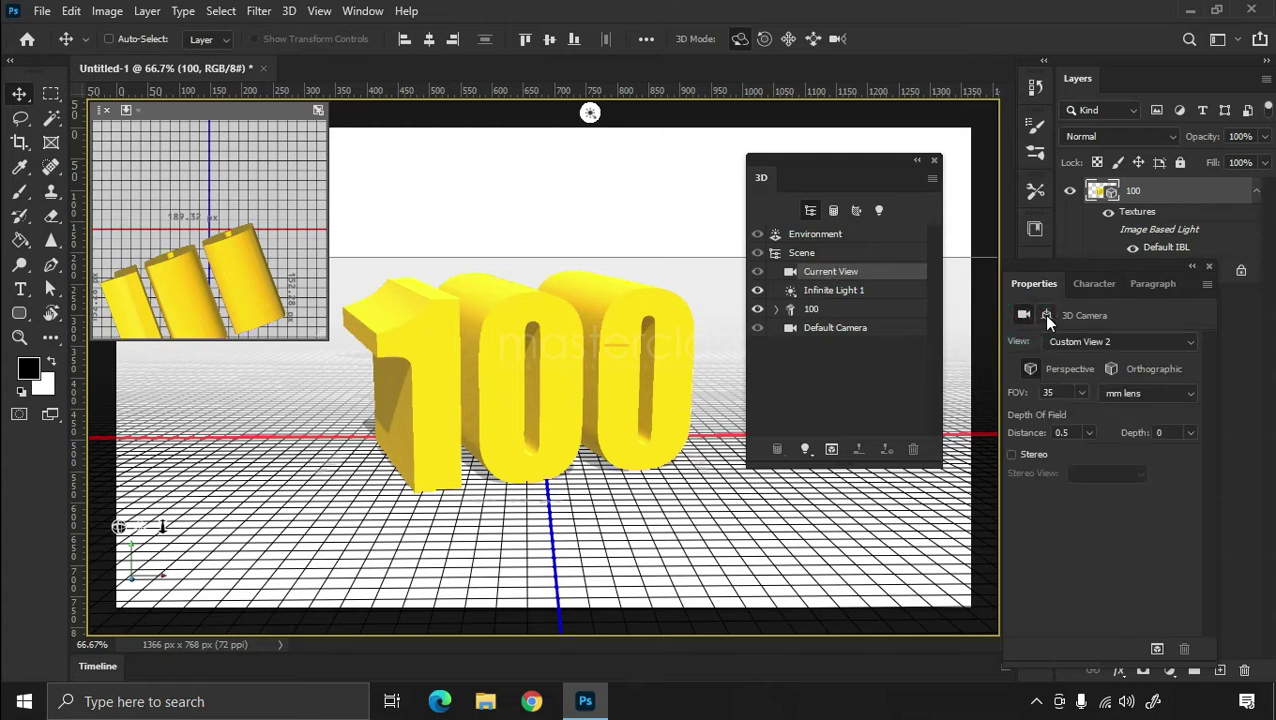
{"action": "left_click", "coordinate": [1045, 314]}
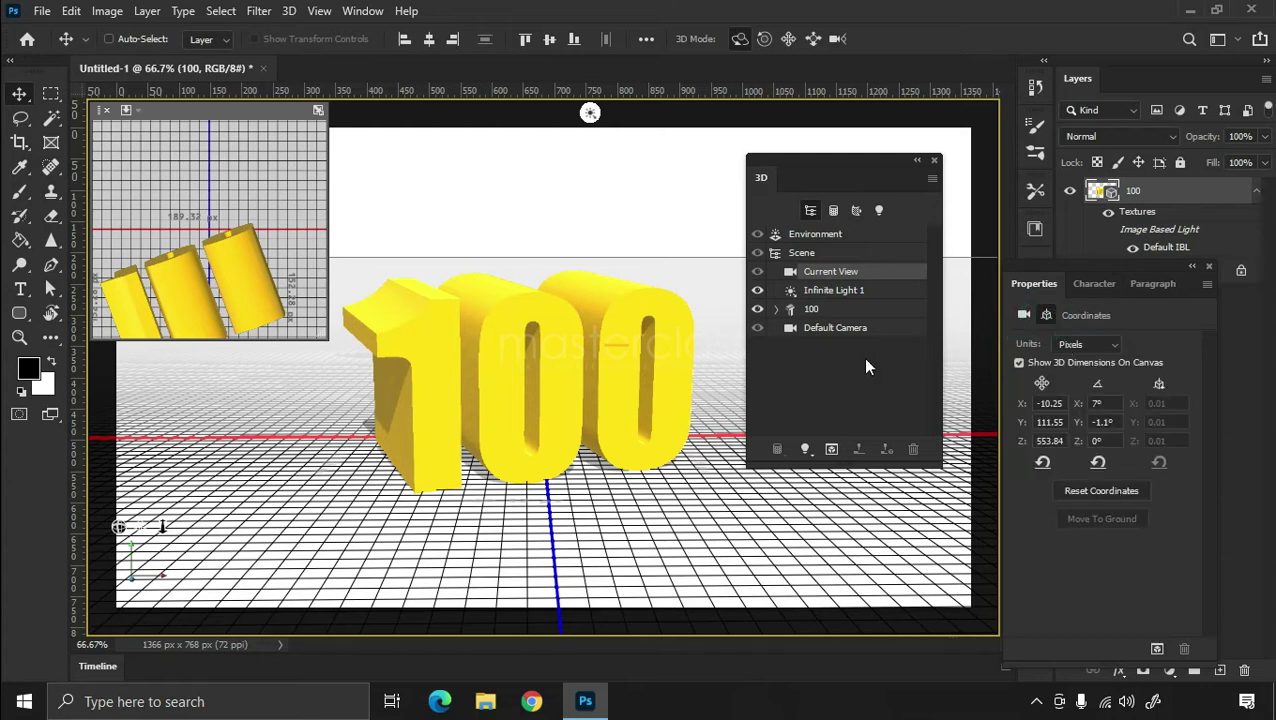
Step: Change the light type of Infinite Light 1 to Point
{"action": "left_click", "coordinate": [833, 292]}
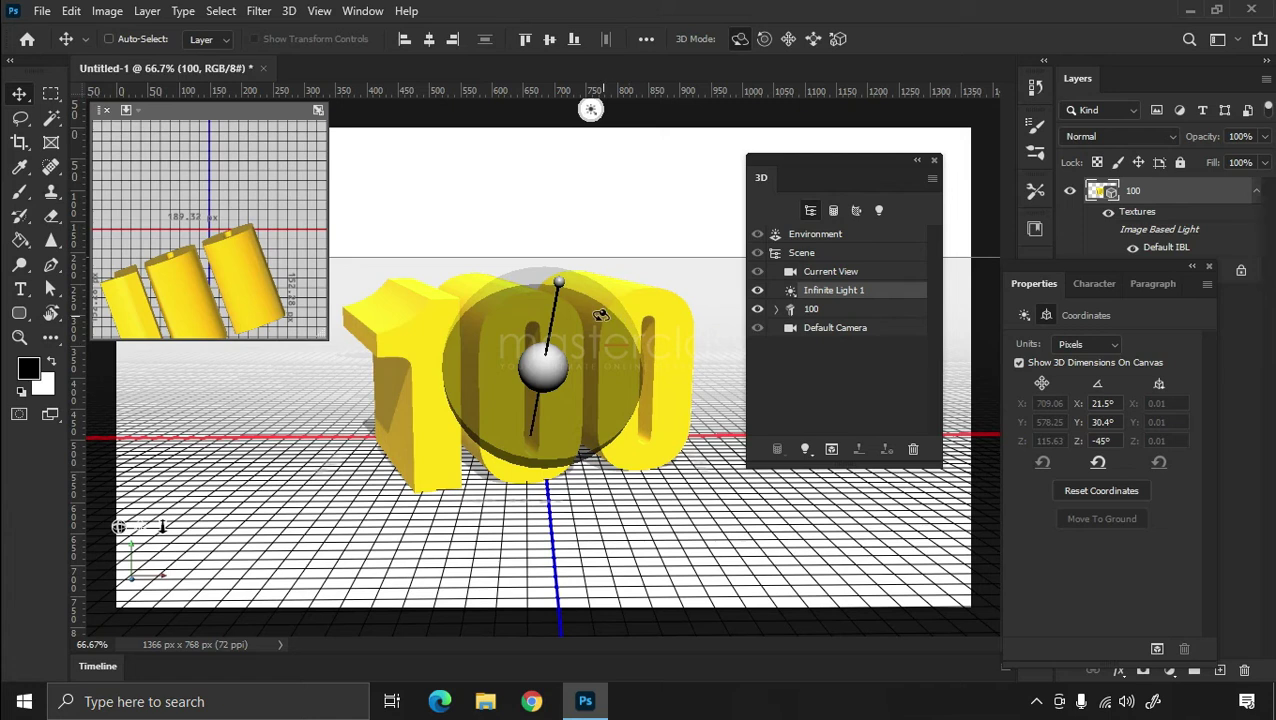
{"action": "left_click", "coordinate": [1028, 315]}
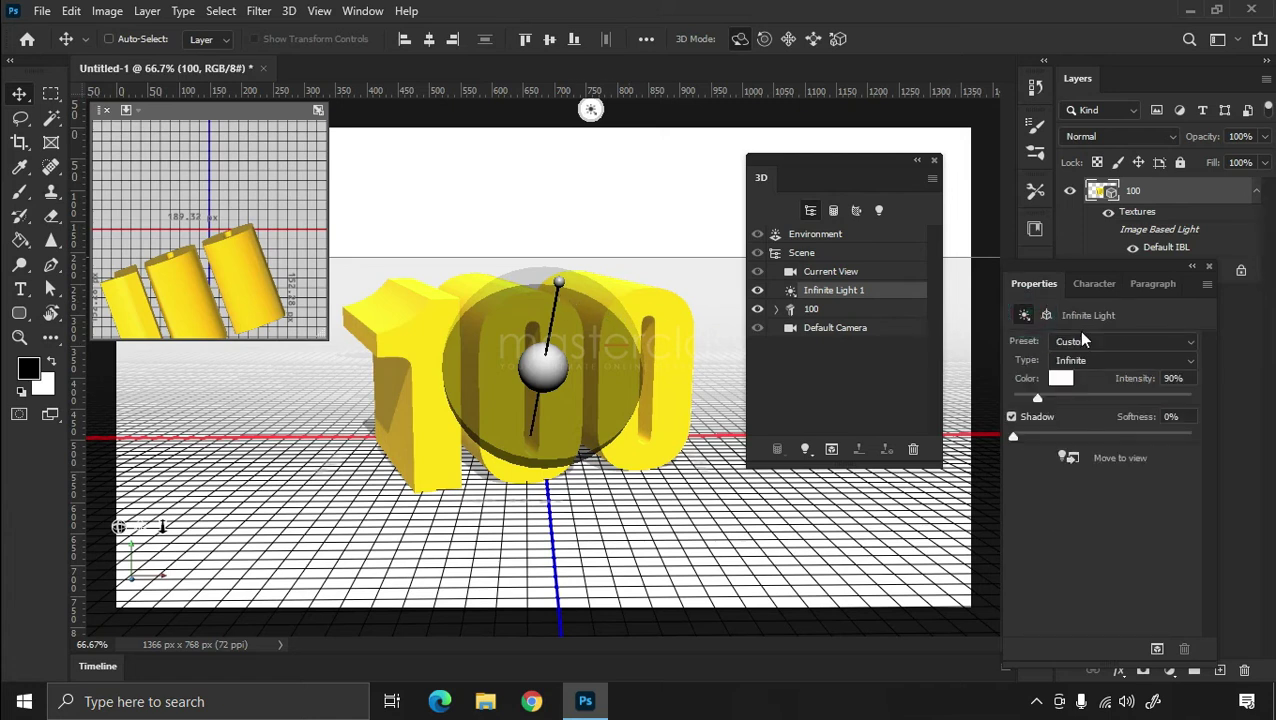
{"action": "left_click", "coordinate": [1085, 360]}
{"action": "left_click", "coordinate": [1090, 378]}
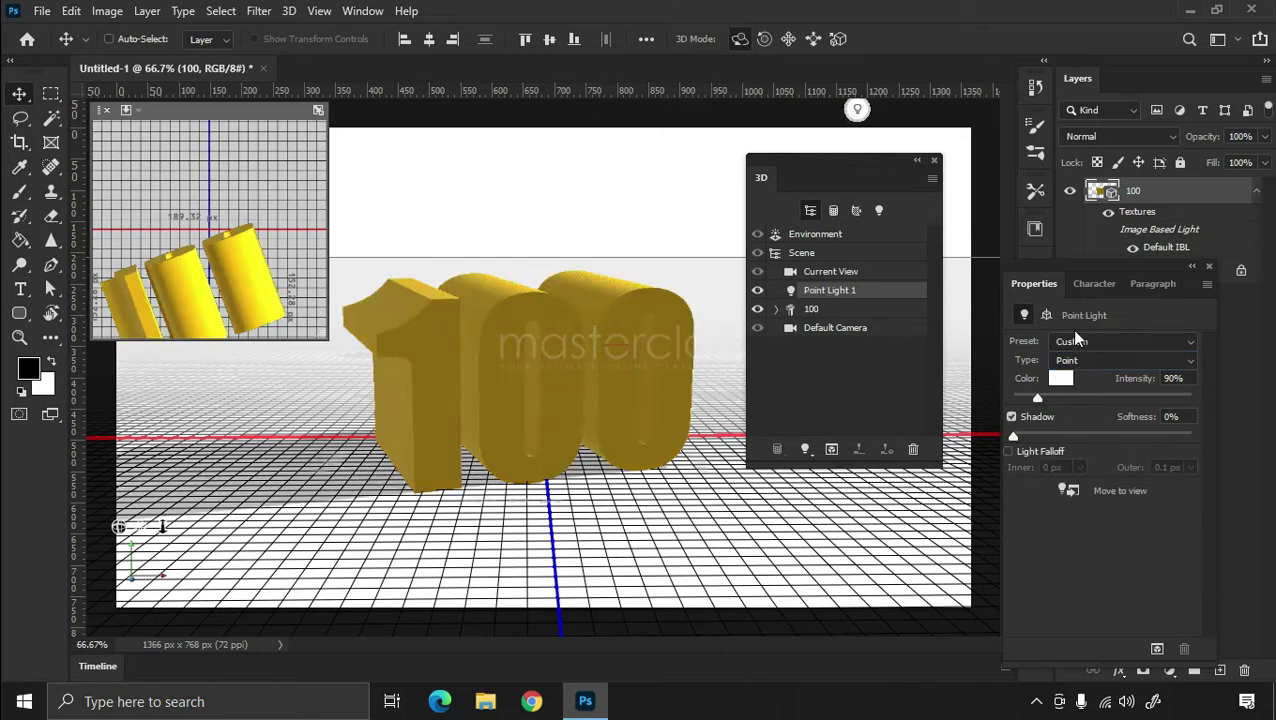
Step: Set the type of Point Light 1 to Infinite and look at its light colour options
{"action": "left_click", "coordinate": [1070, 362]}
{"action": "left_click", "coordinate": [1070, 395]}
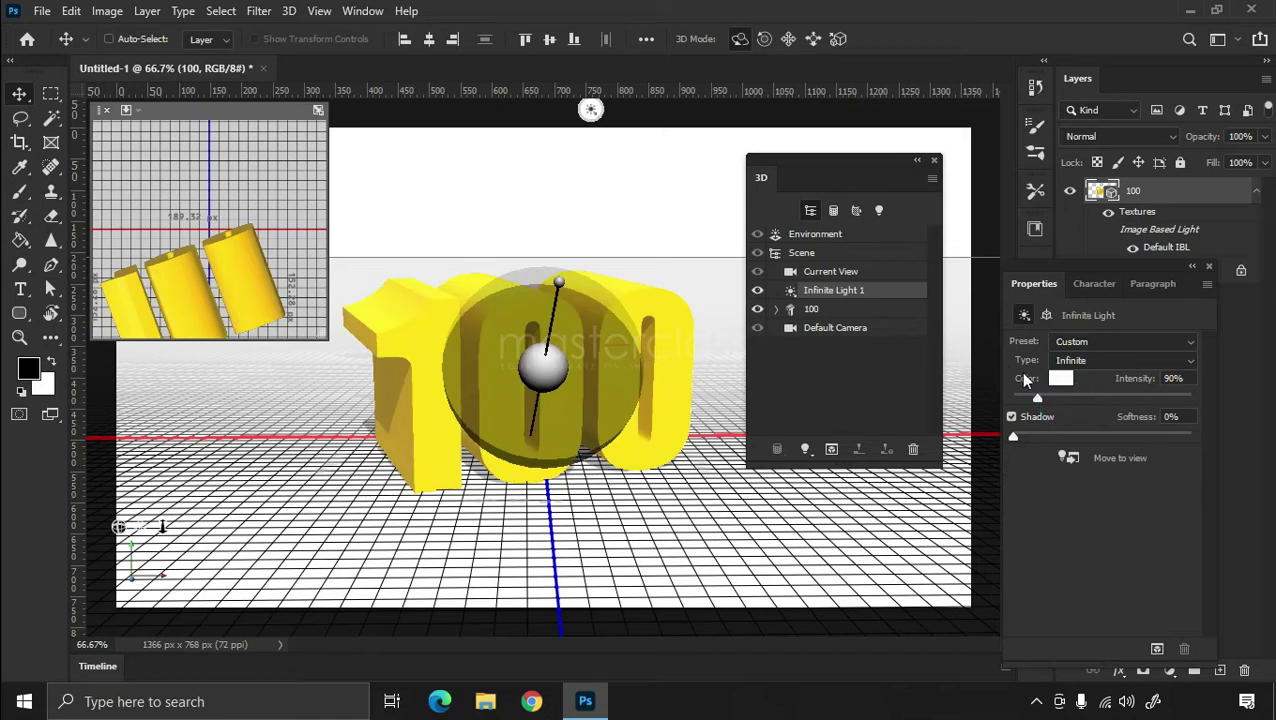
{"action": "left_click", "coordinate": [1060, 379]}
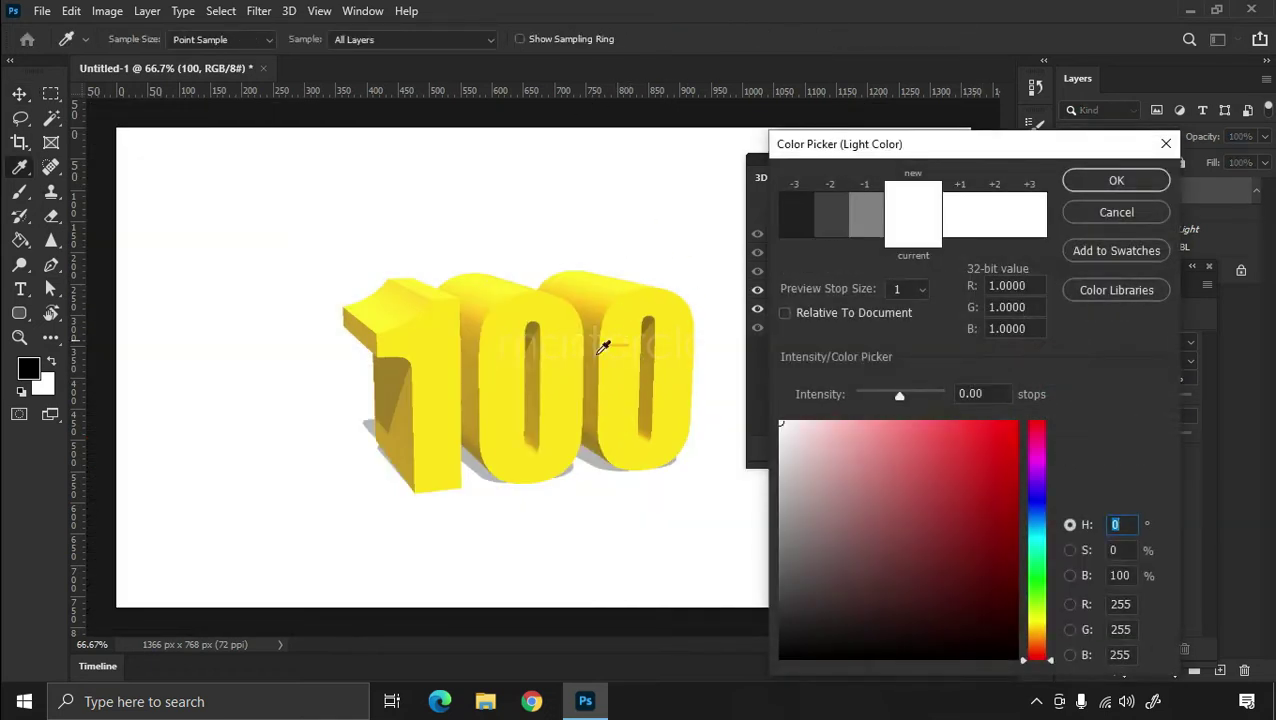
{"action": "left_click", "coordinate": [1091, 214]}
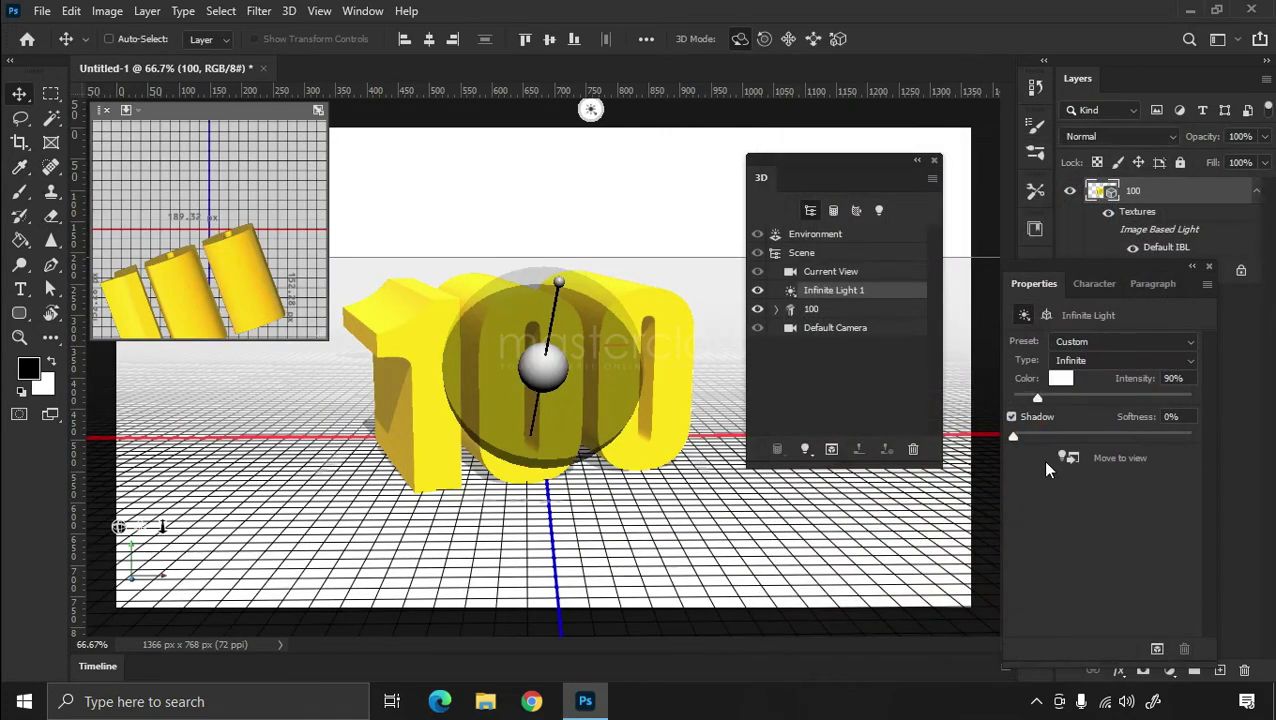
Step: Expand the 100 object in the scene list and select its Front Inflation Material
{"action": "left_click", "coordinate": [832, 308]}
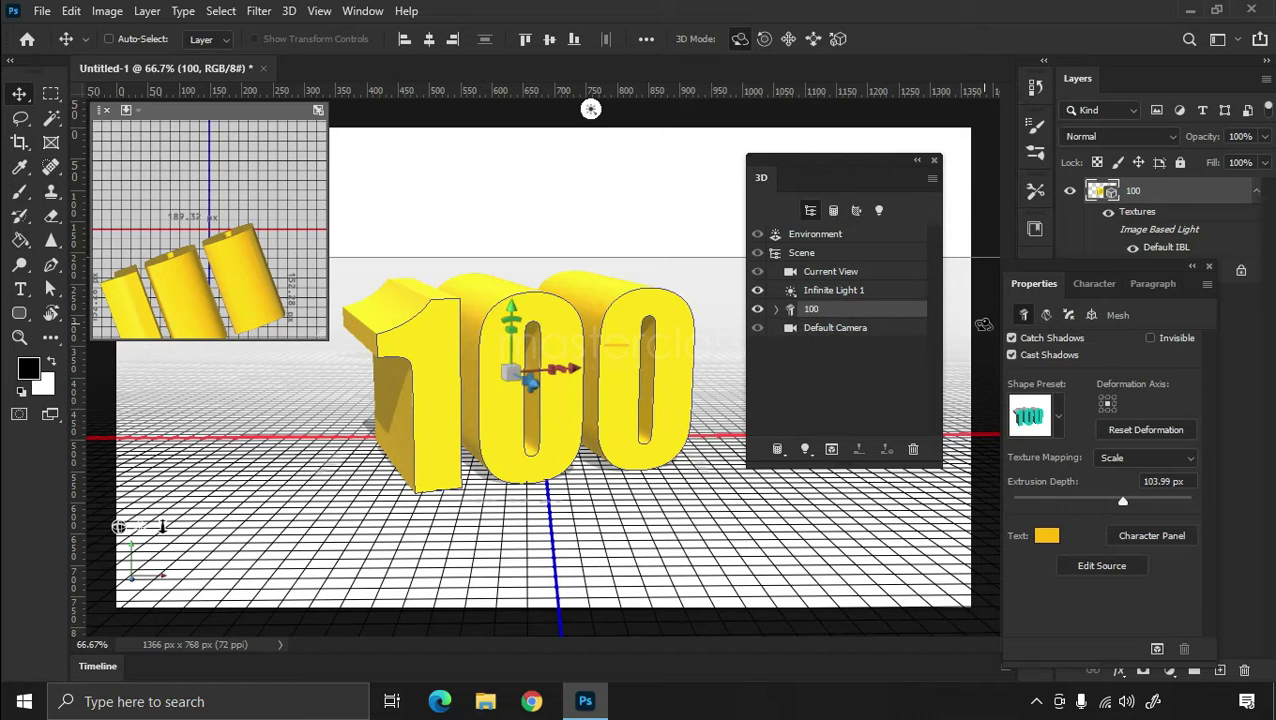
{"action": "left_click", "coordinate": [777, 310]}
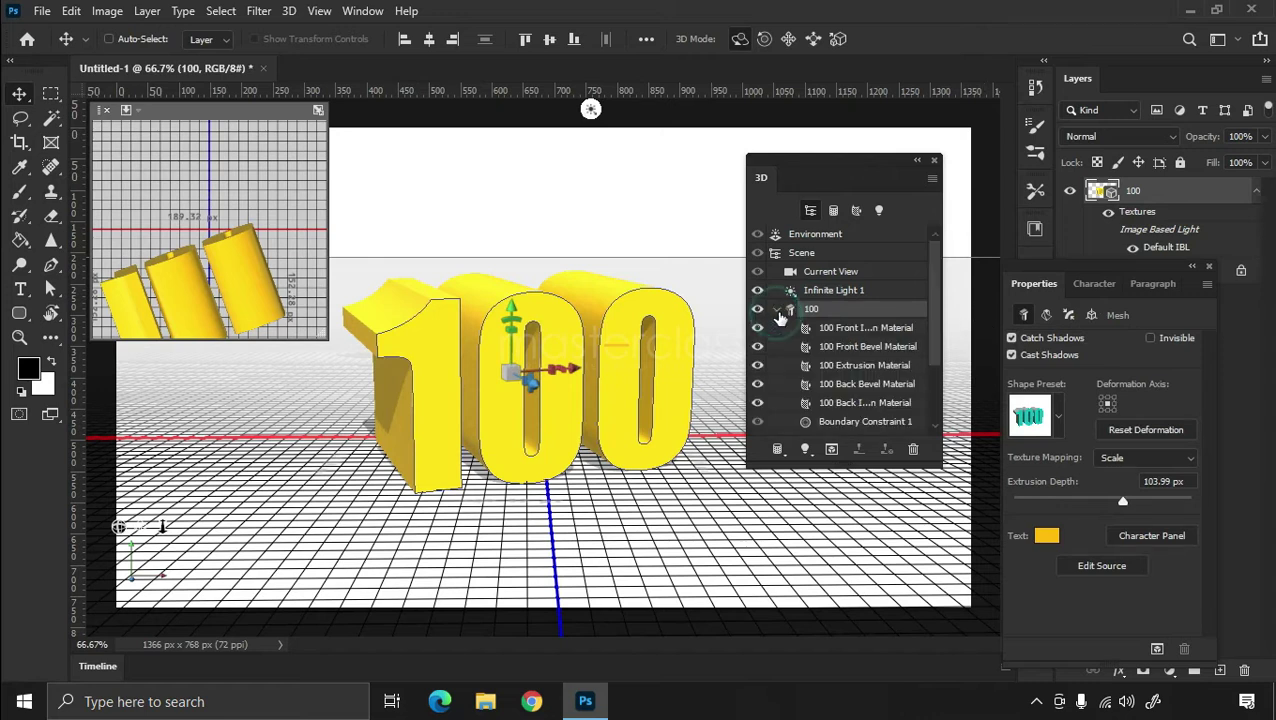
{"action": "left_click", "coordinate": [856, 328]}
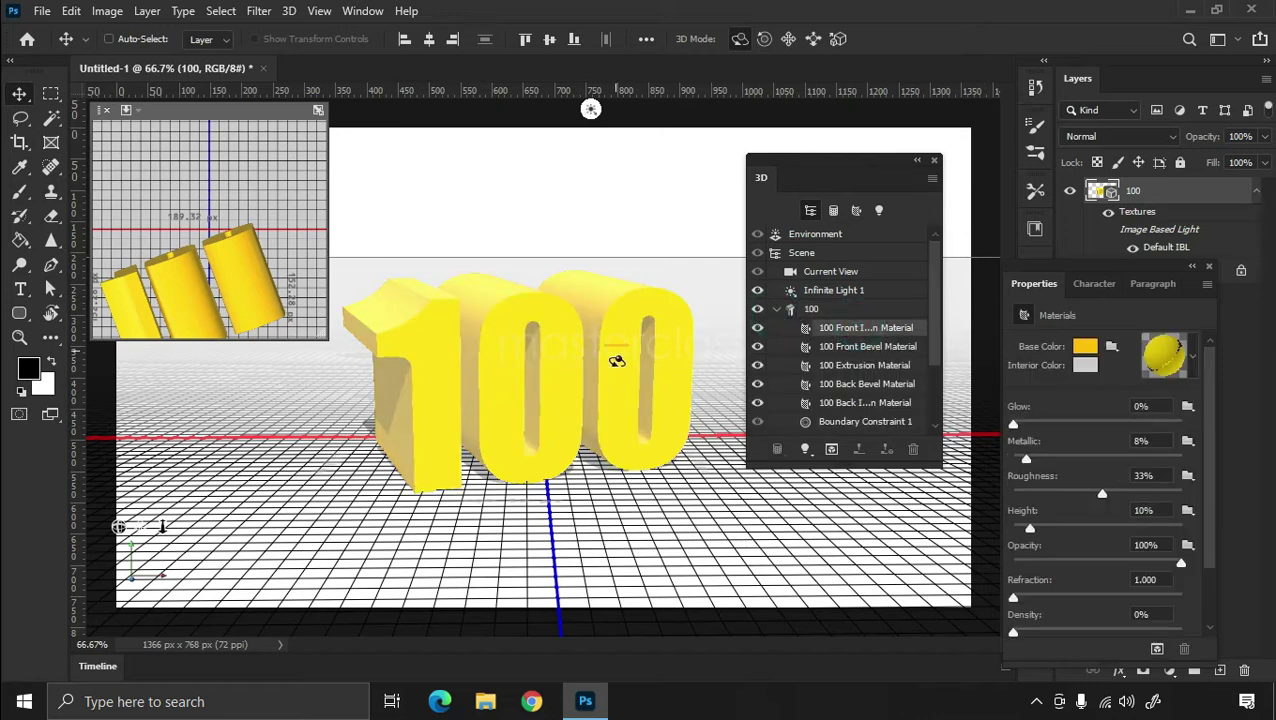
Step: Try the red dotted material preset on the front face of the 100 text and look through the other presets
{"action": "left_click", "coordinate": [1190, 362]}
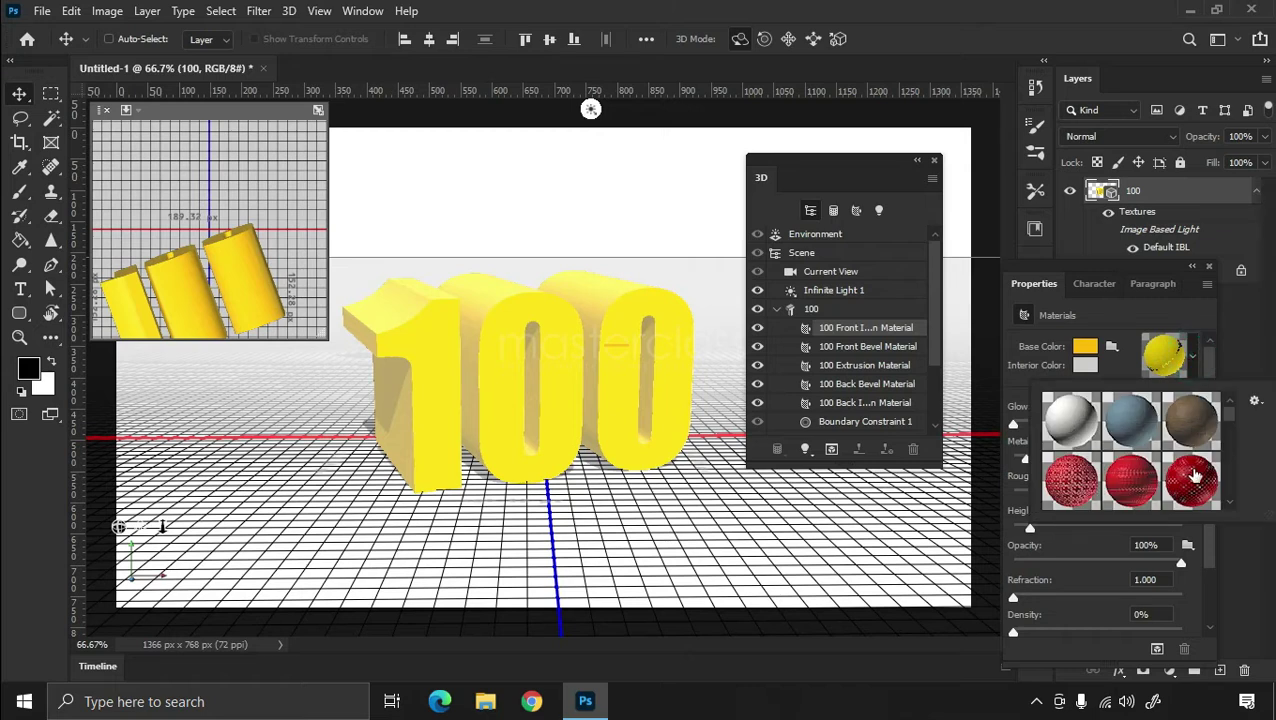
{"action": "left_click", "coordinate": [1196, 478]}
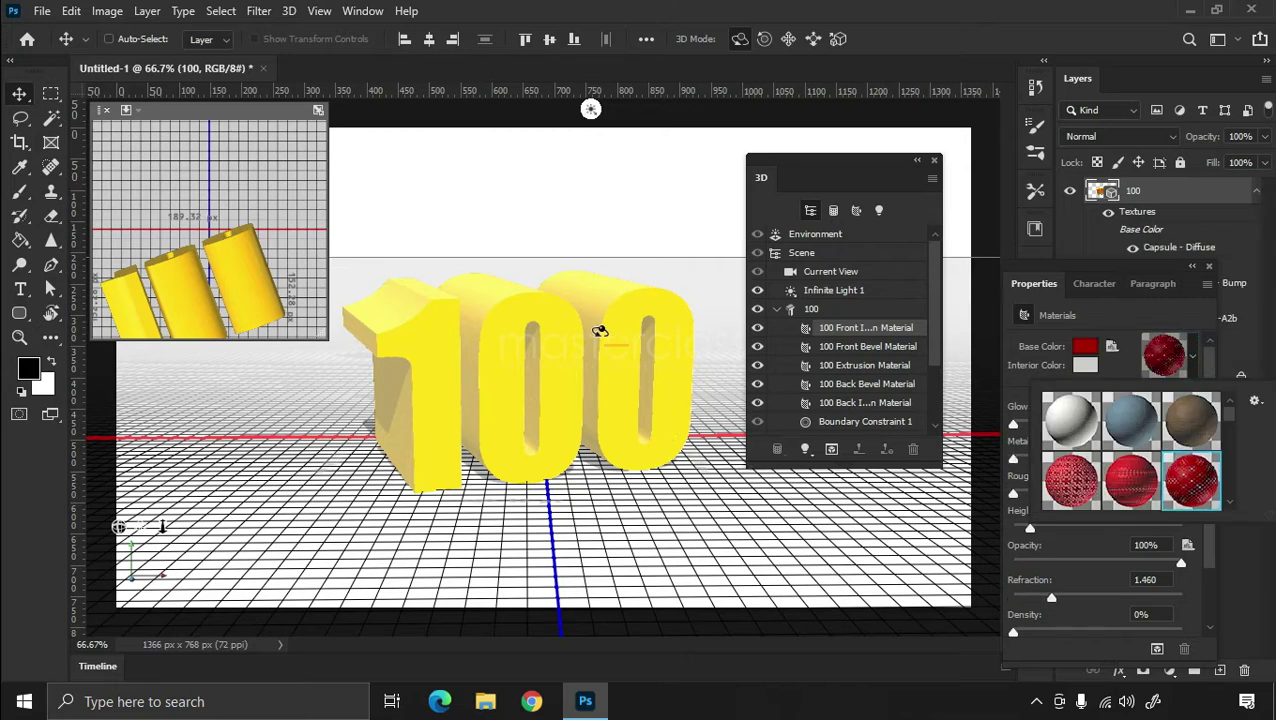
{"action": "mouse_move", "coordinate": [1234, 430]}
{"action": "left_mouse_down"}
{"action": "mouse_move", "coordinate": [1220, 490]}
{"action": "mouse_move", "coordinate": [1218, 404]}
{"action": "mouse_move", "coordinate": [1220, 442]}
{"action": "left_mouse_up"}
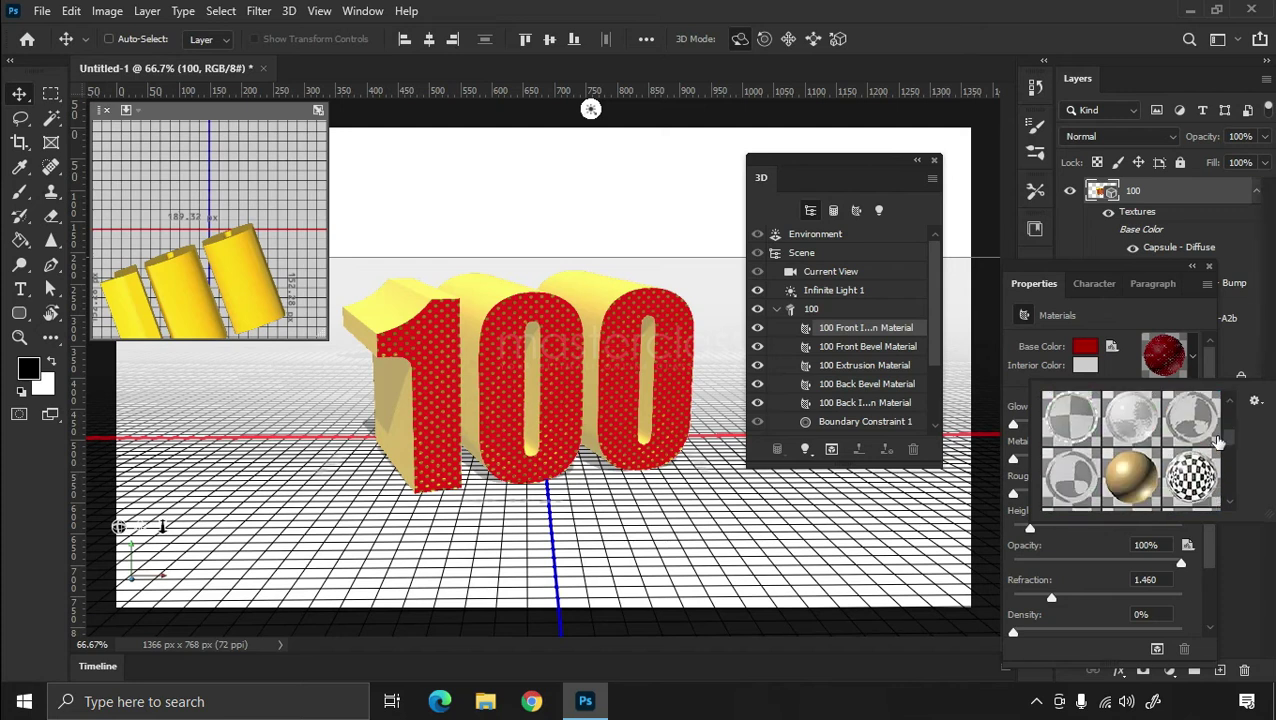
{"action": "left_click", "coordinate": [1139, 313]}
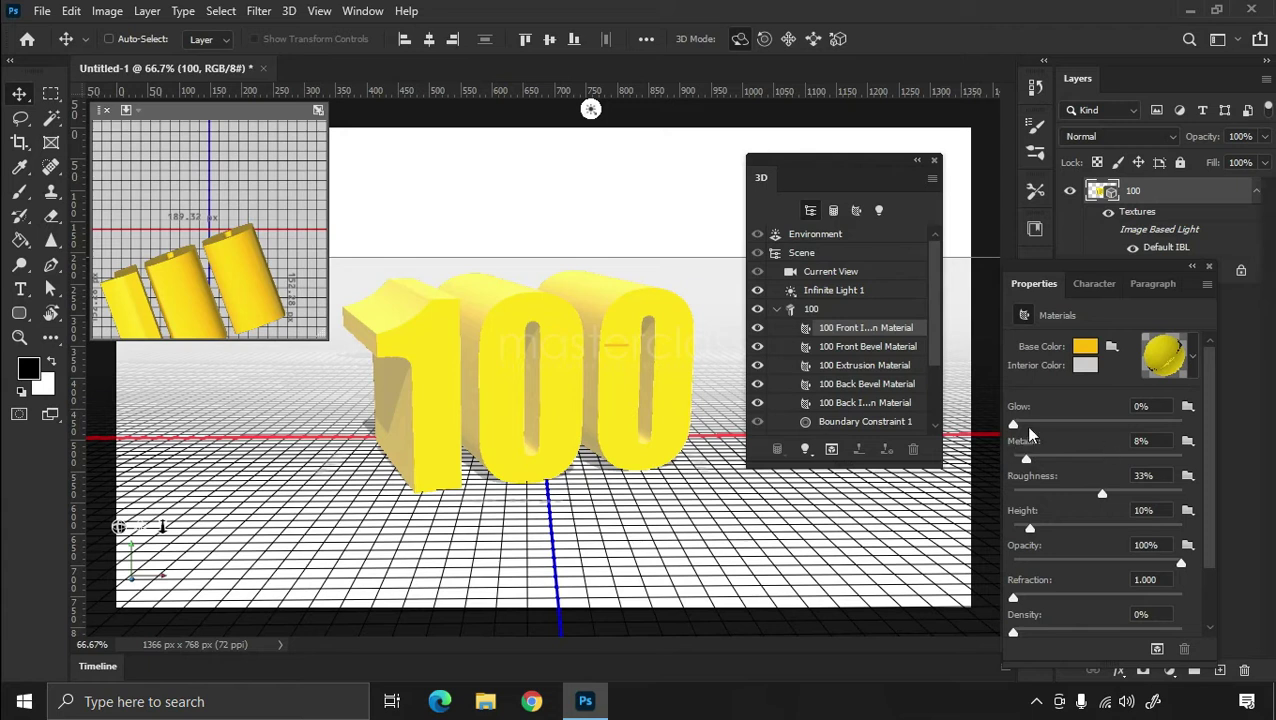
Step: Try out the Glow setting of the Front Inflation Material and set its Metallic value to 13%
{"action": "left_click_drag", "start_coordinate": [1014, 424], "coordinate": [1054, 424]}
{"action": "left_click_drag", "start_coordinate": [1026, 460], "coordinate": [1033, 462]}
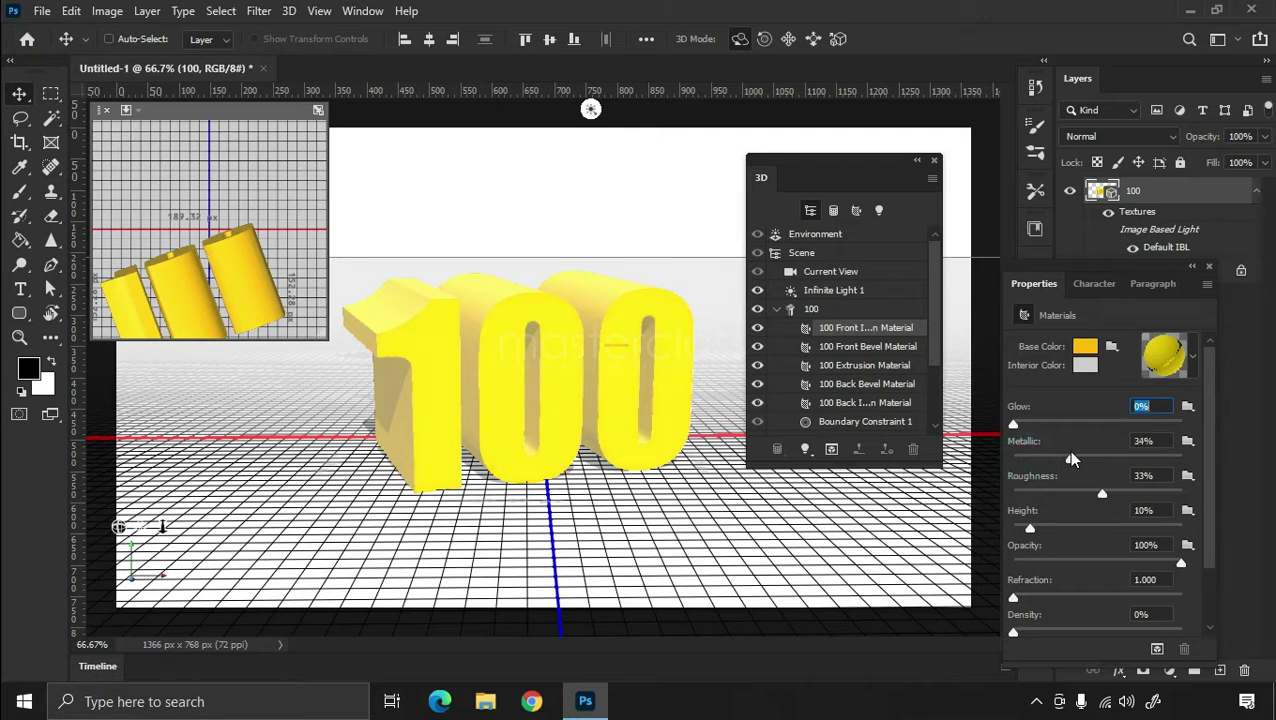
{"action": "left_click", "coordinate": [1070, 459]}
{"action": "mouse_move", "coordinate": [1070, 461]}
{"action": "left_mouse_down"}
{"action": "mouse_move", "coordinate": [1032, 460]}
{"action": "mouse_move", "coordinate": [1054, 460]}
{"action": "left_mouse_up"}
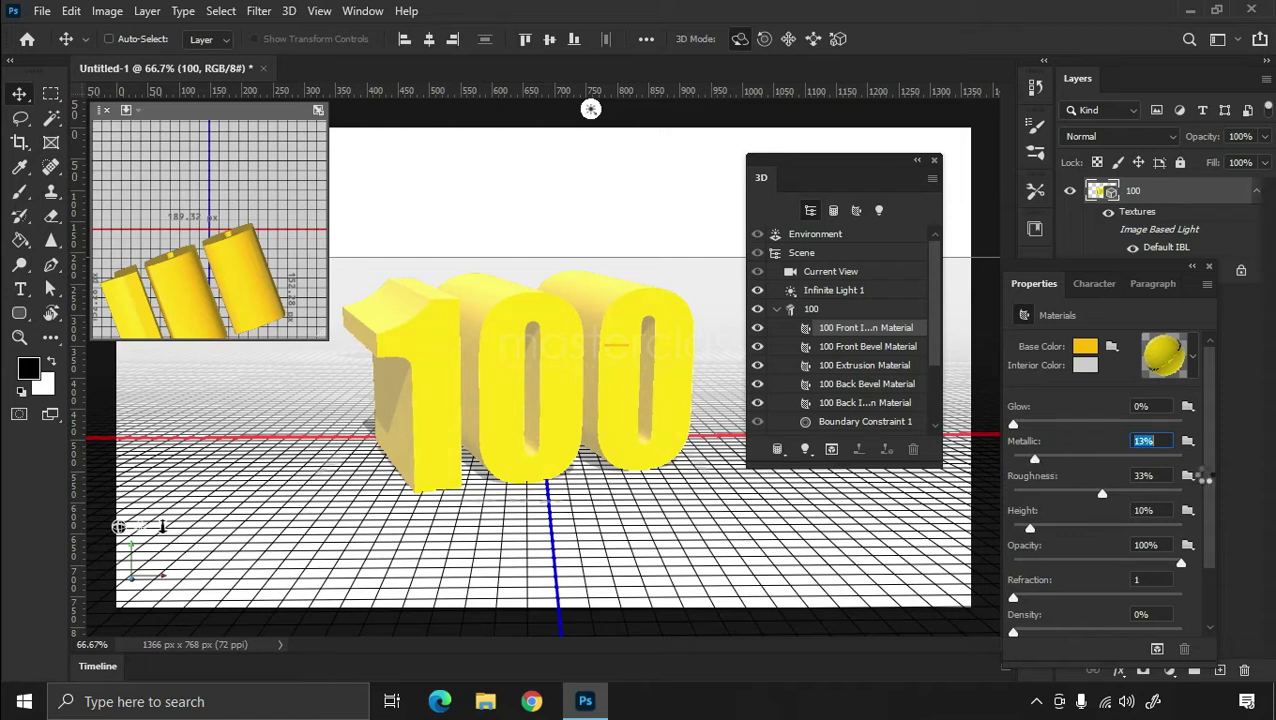
{"action": "left_click_drag", "start_coordinate": [1207, 481], "coordinate": [1205, 444]}
Step: Toggle the visibility of the Front Bevel and Extrusion materials to see which part each covers, and select the Back Bevel Material
{"action": "left_click", "coordinate": [848, 350]}
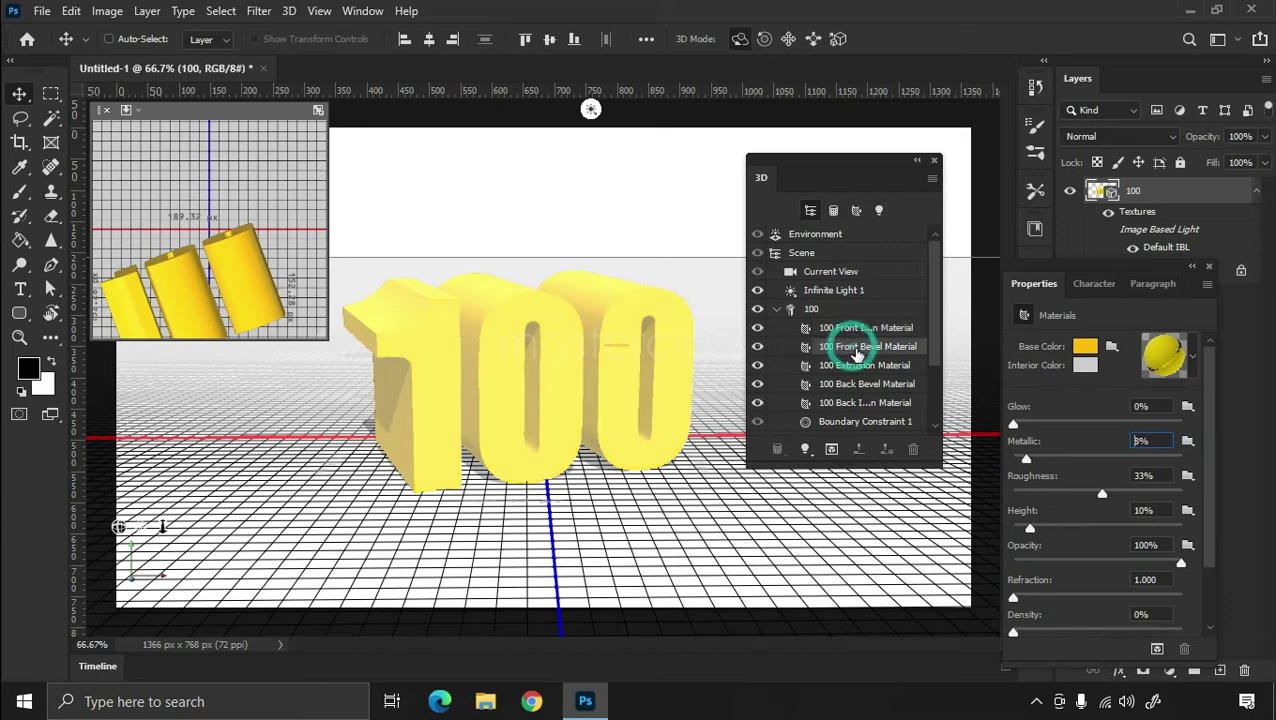
{"action": "left_click", "coordinate": [757, 346]}
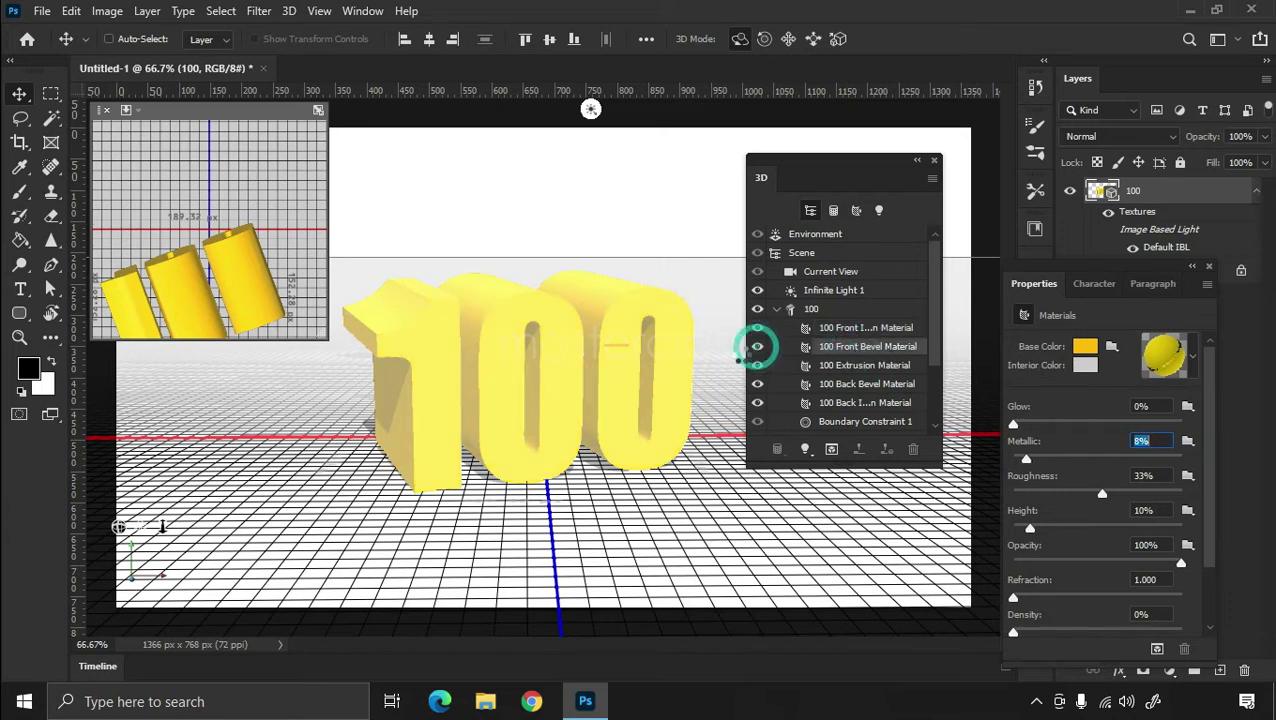
{"action": "left_click", "coordinate": [757, 346]}
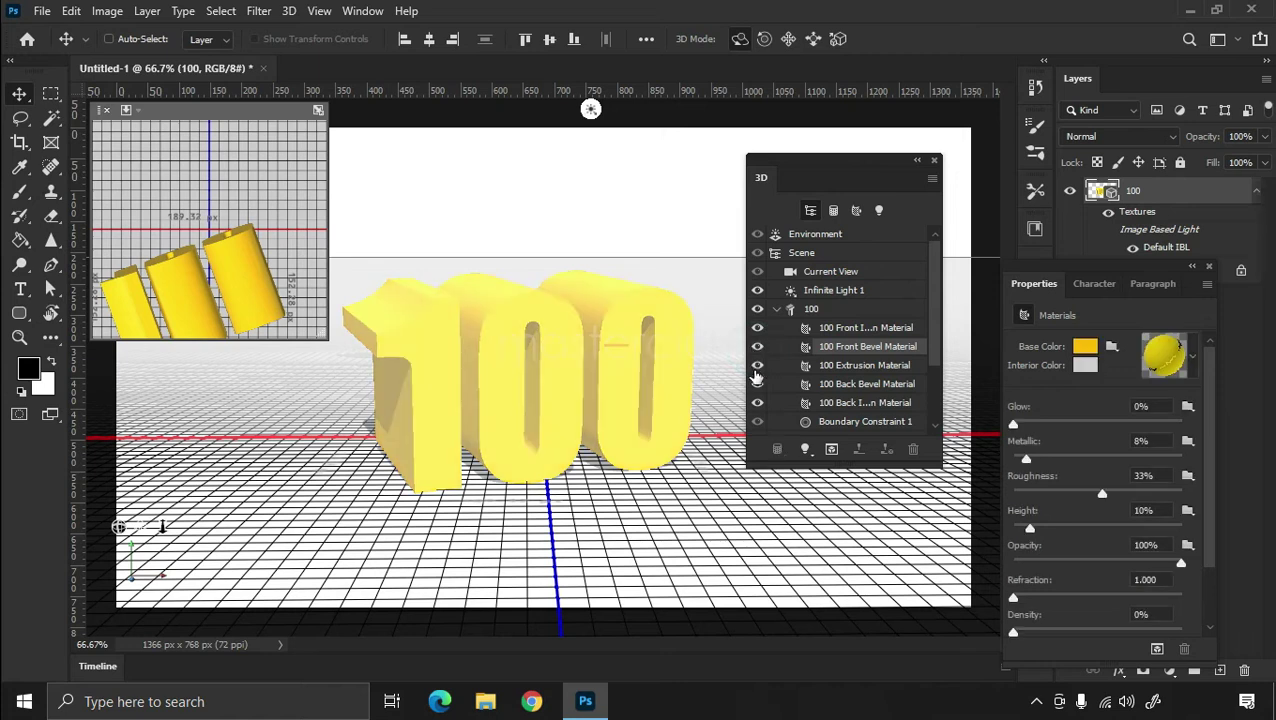
{"action": "left_click", "coordinate": [757, 369]}
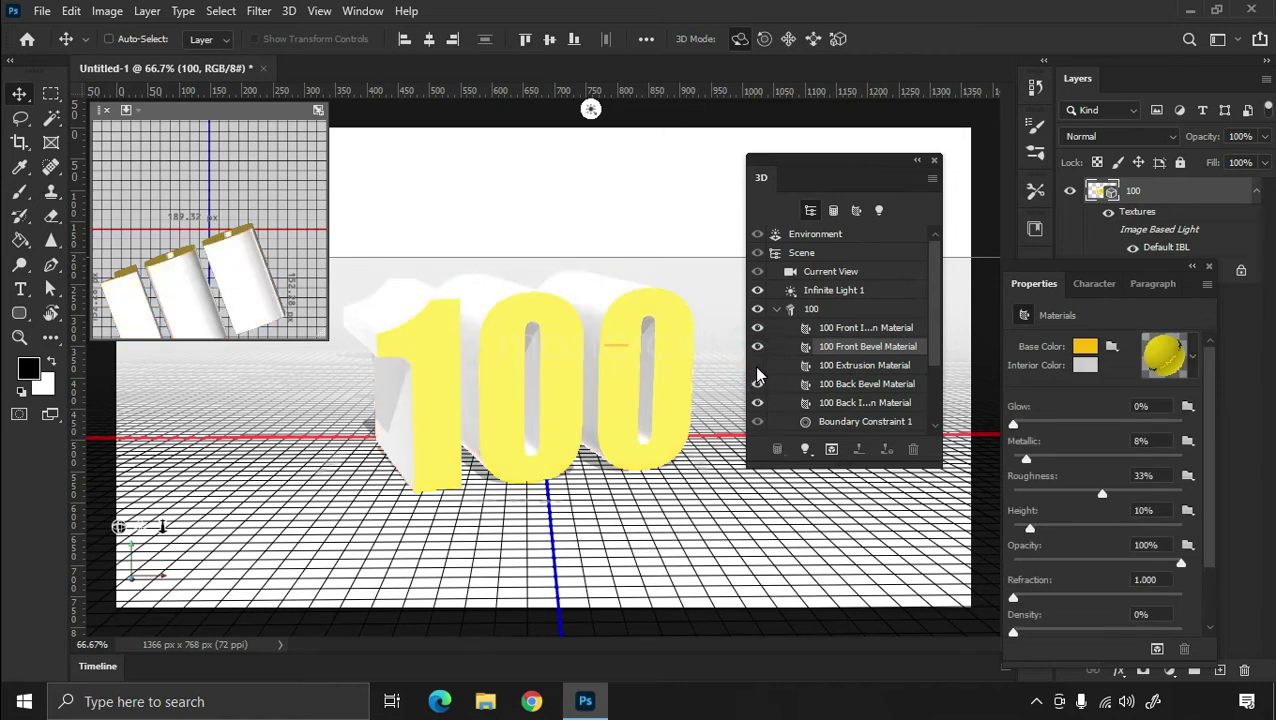
{"action": "left_click", "coordinate": [870, 385]}
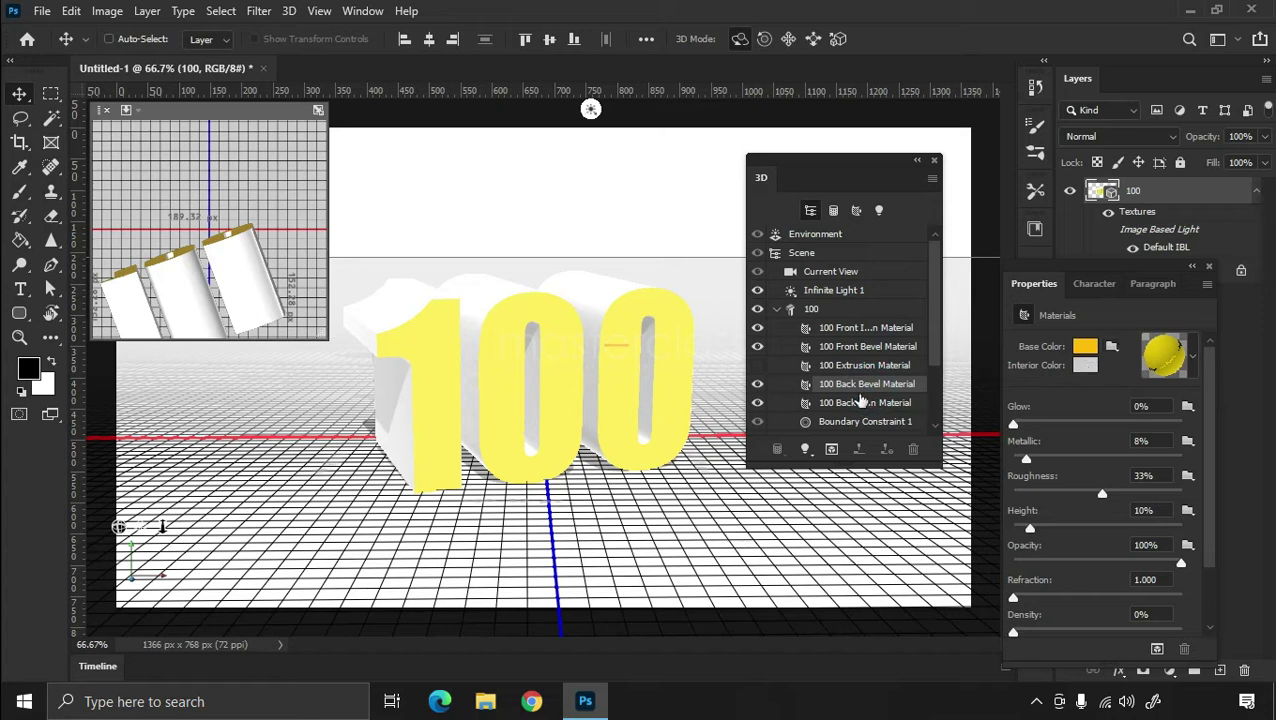
{"action": "left_click", "coordinate": [757, 366]}
Step: Apply the first glossy blue material preset to the 100 Back Bevel Material
{"action": "left_click", "coordinate": [1193, 358]}
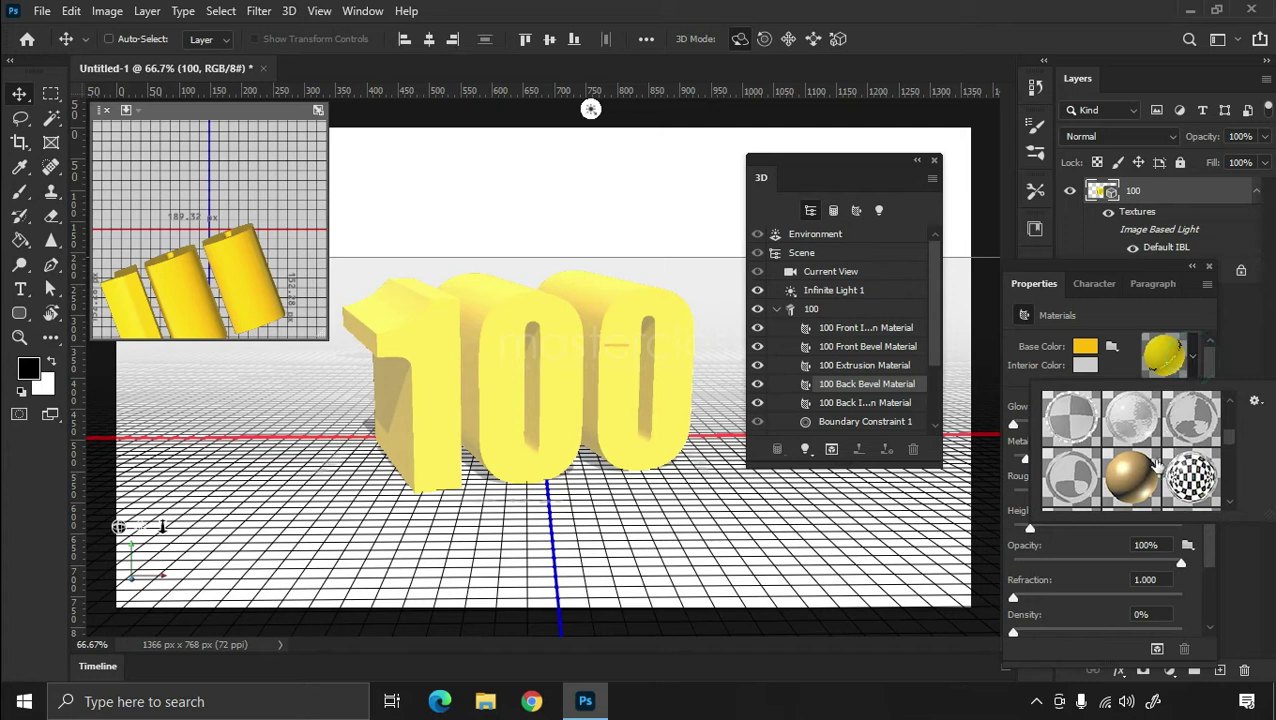
{"action": "scroll", "coordinate": [1155, 480], "scroll_direction": "down", "scroll_amount": 1}
{"action": "left_click_drag", "start_coordinate": [1229, 442], "coordinate": [1230, 474]}
{"action": "left_click", "coordinate": [1070, 455]}
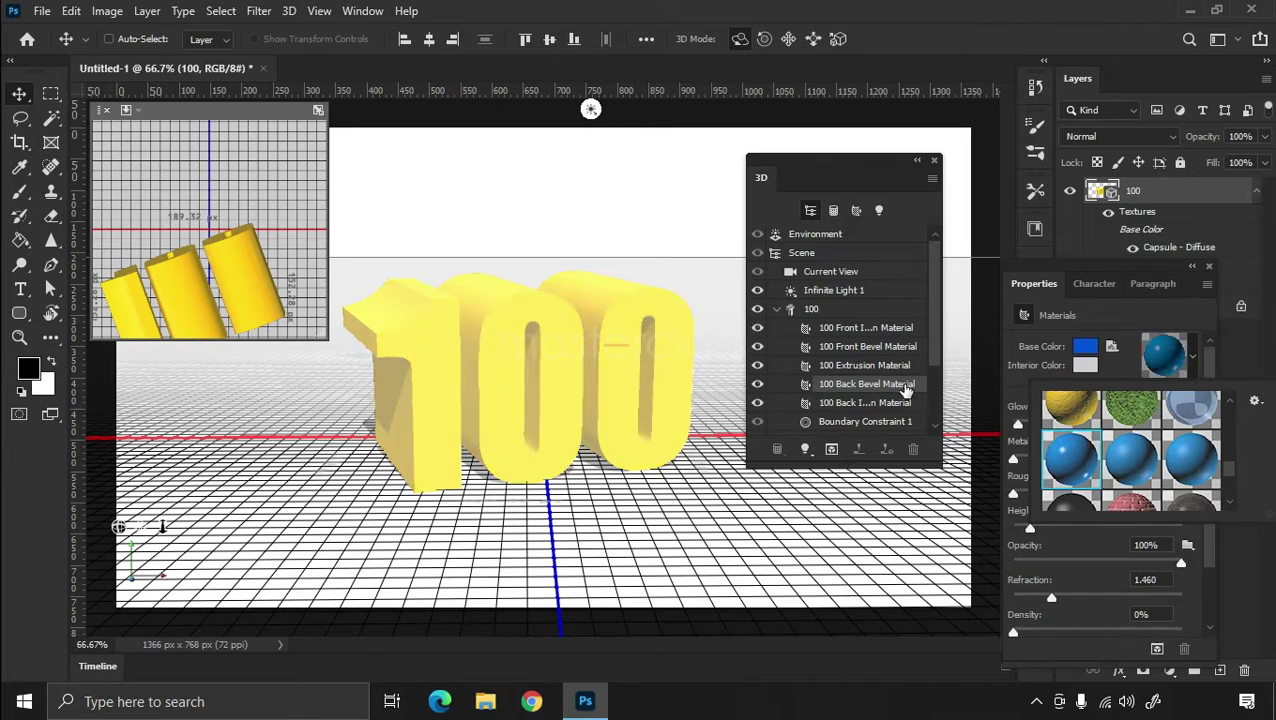
Step: Try the first glossy blue material preset on the 100 Extrusion Material
{"action": "left_click", "coordinate": [883, 370]}
{"action": "left_click", "coordinate": [883, 370]}
{"action": "left_click", "coordinate": [756, 366]}
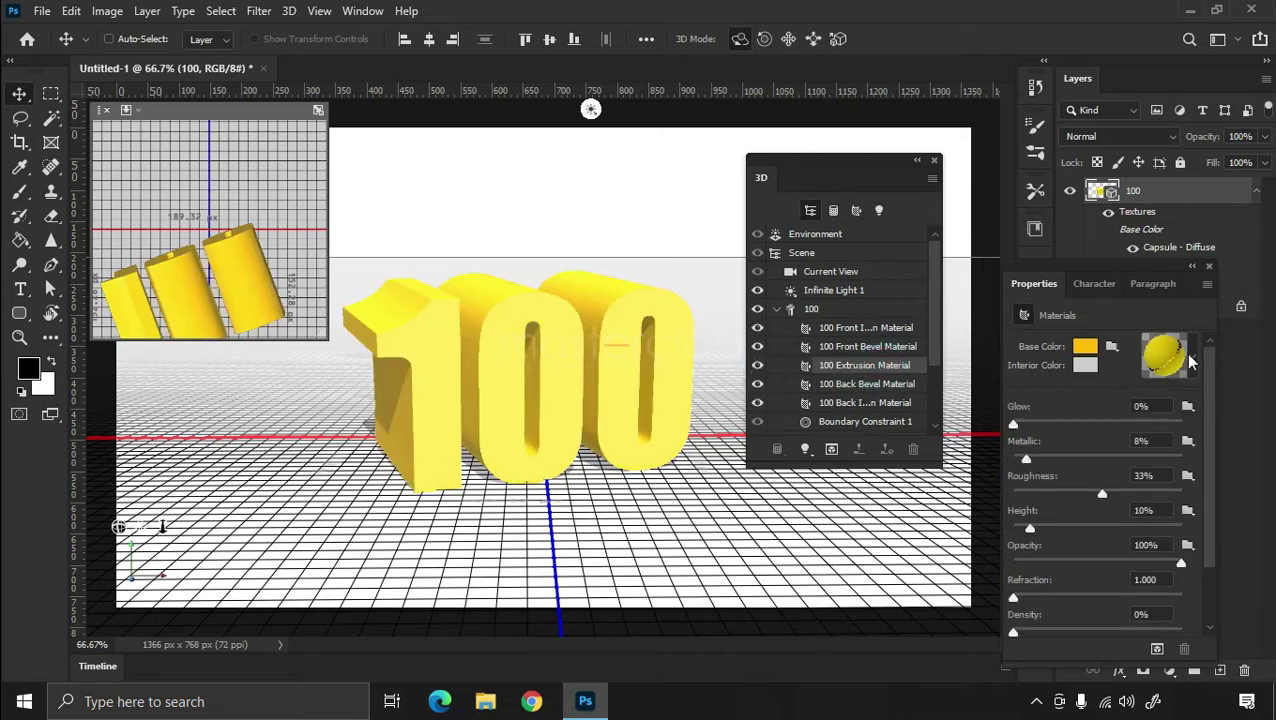
{"action": "left_click", "coordinate": [1190, 358]}
{"action": "left_click", "coordinate": [1080, 460]}
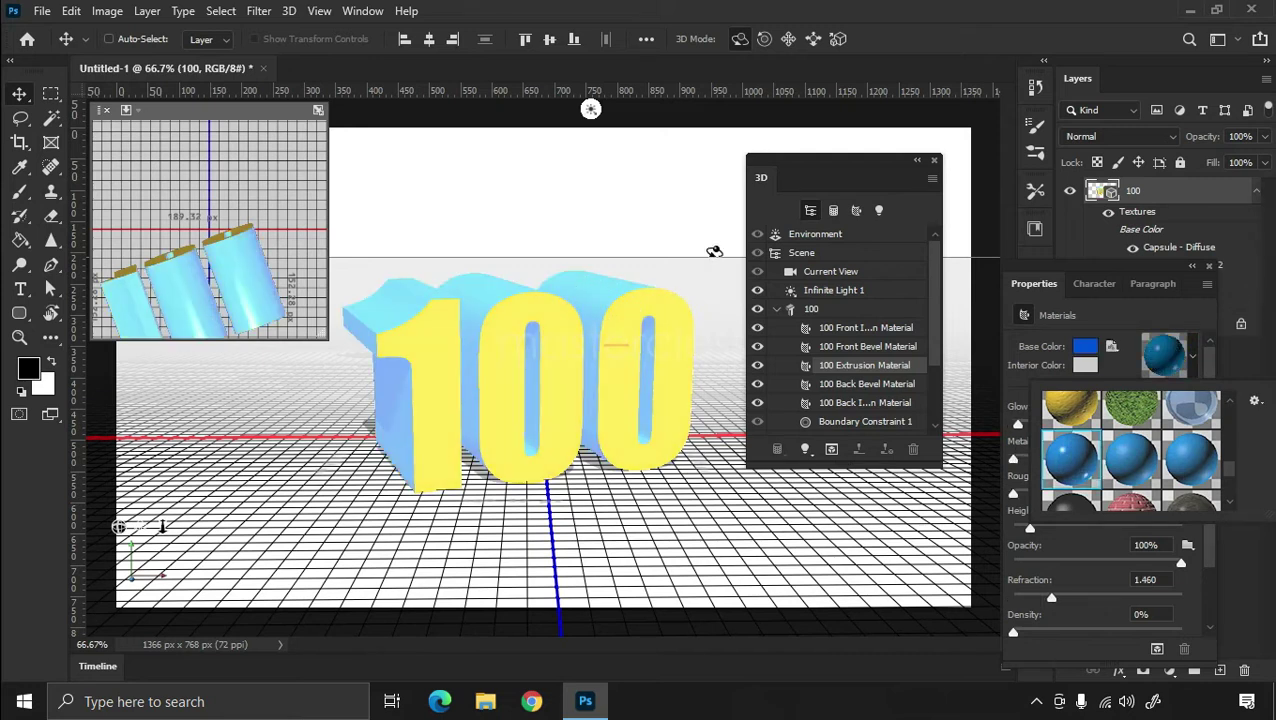
{"action": "left_click", "coordinate": [1124, 314]}
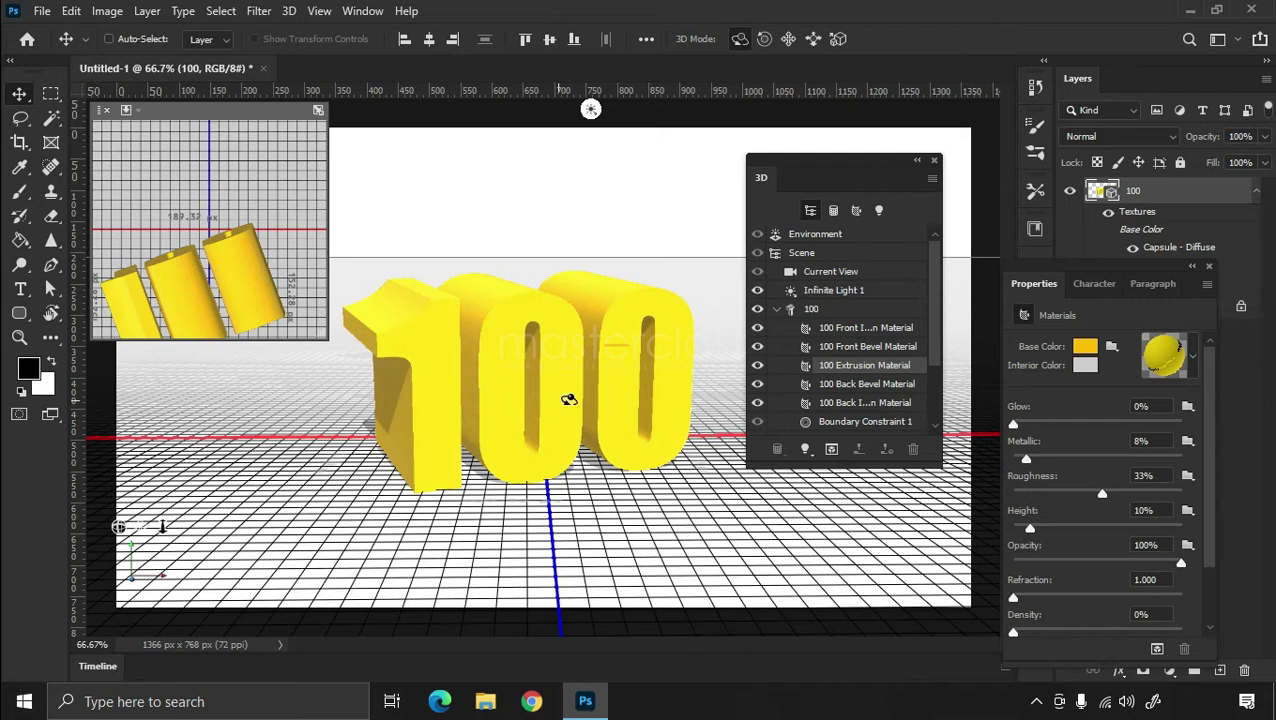
Step: Add a new spot light to the scene and reposition it over the middle of the text in Slide mode
{"action": "left_click", "coordinate": [777, 309]}
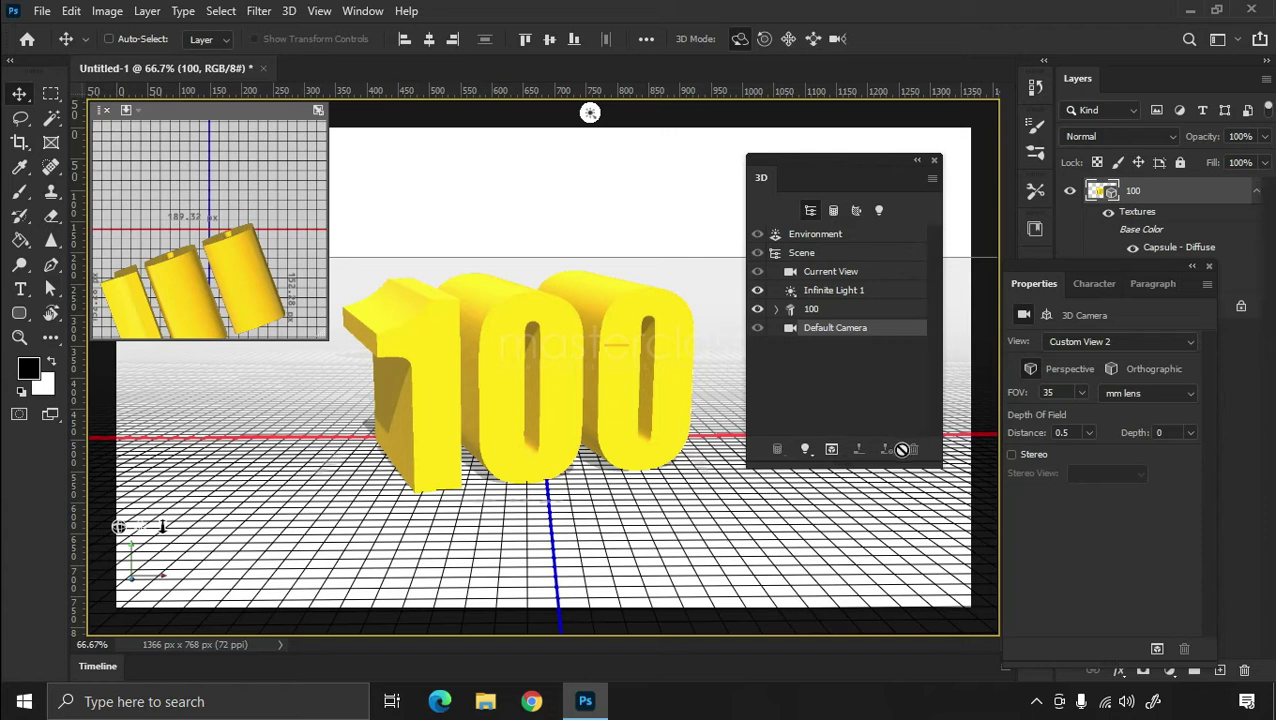
{"action": "left_click", "coordinate": [808, 452]}
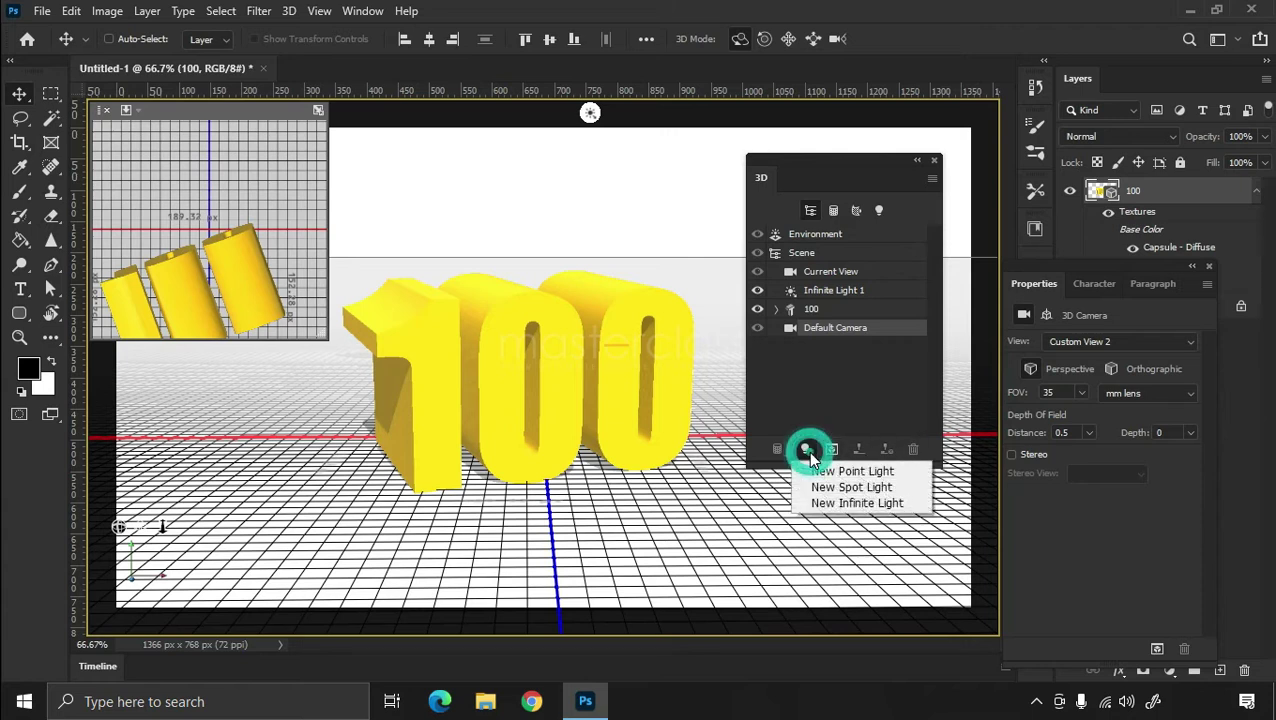
{"action": "left_click", "coordinate": [852, 488]}
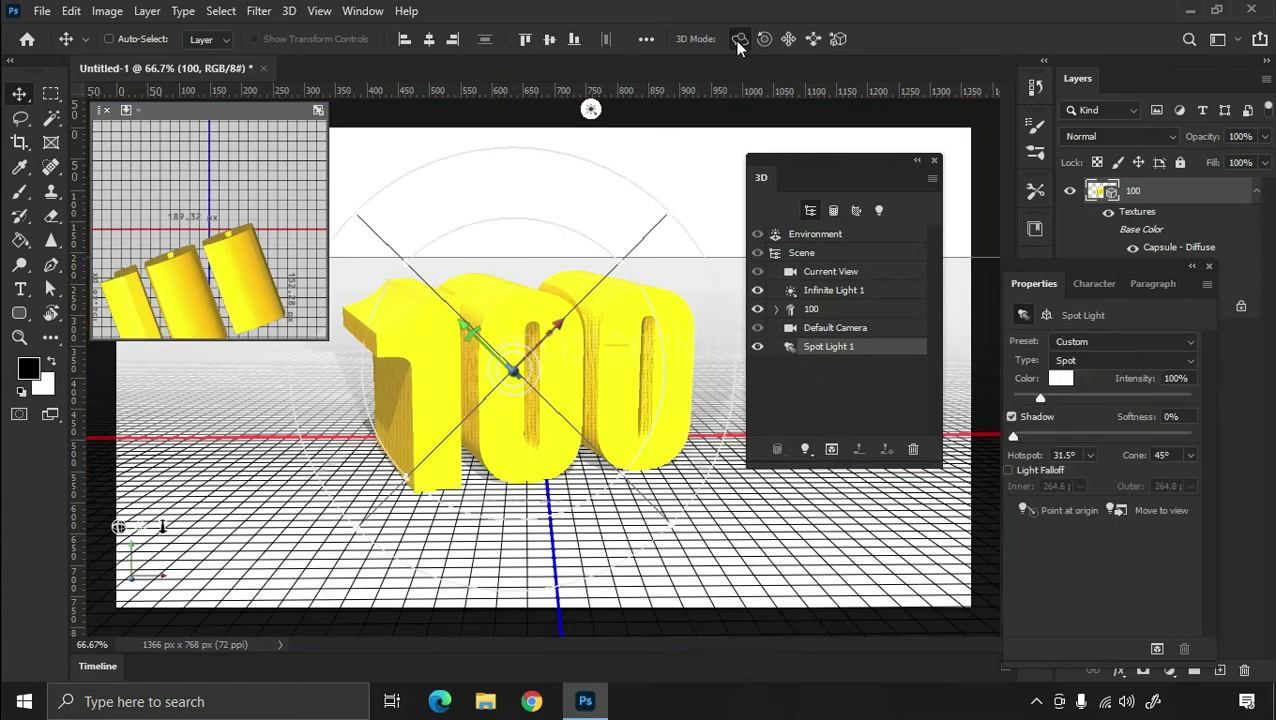
{"action": "mouse_move", "coordinate": [615, 228]}
{"action": "left_mouse_down"}
{"action": "mouse_move", "coordinate": [672, 216]}
{"action": "mouse_move", "coordinate": [533, 251]}
{"action": "mouse_move", "coordinate": [600, 236]}
{"action": "left_mouse_up"}
{"action": "left_click", "coordinate": [813, 38]}
{"action": "left_click_drag", "start_coordinate": [552, 383], "coordinate": [567, 345]}
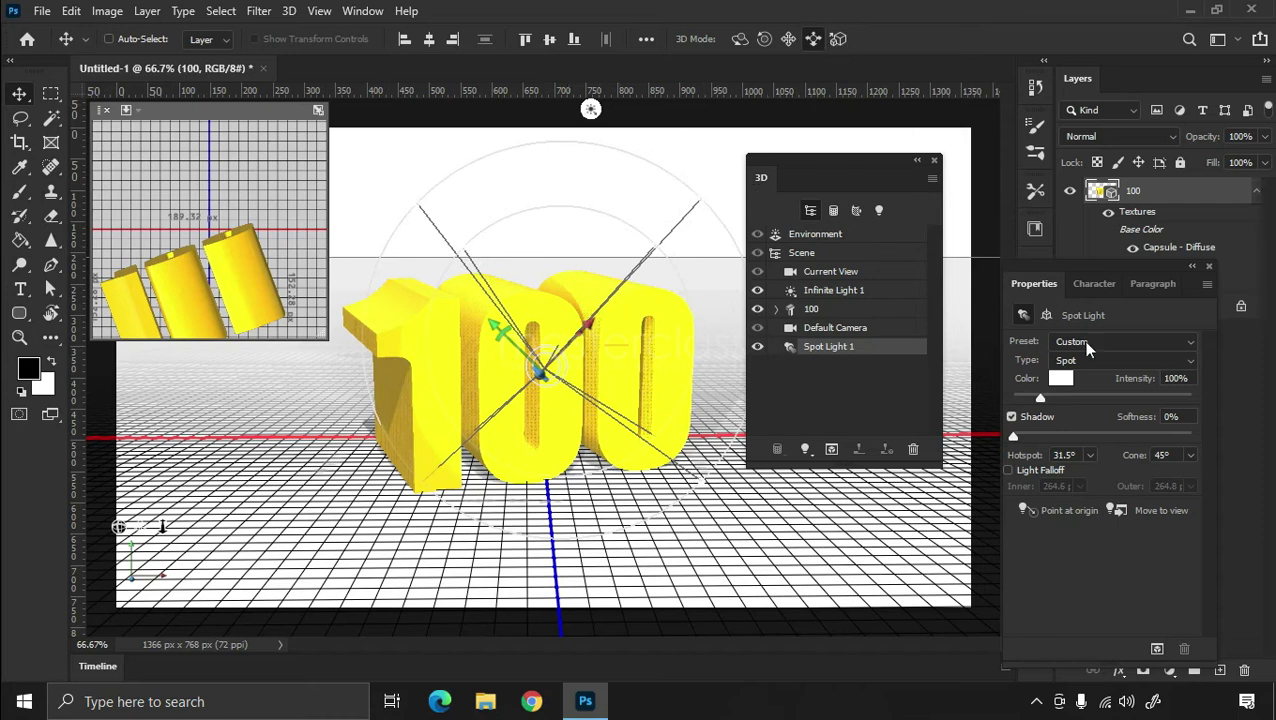
Step: Try several red and green light colours for Spot Light 1
{"action": "left_click", "coordinate": [1060, 380]}
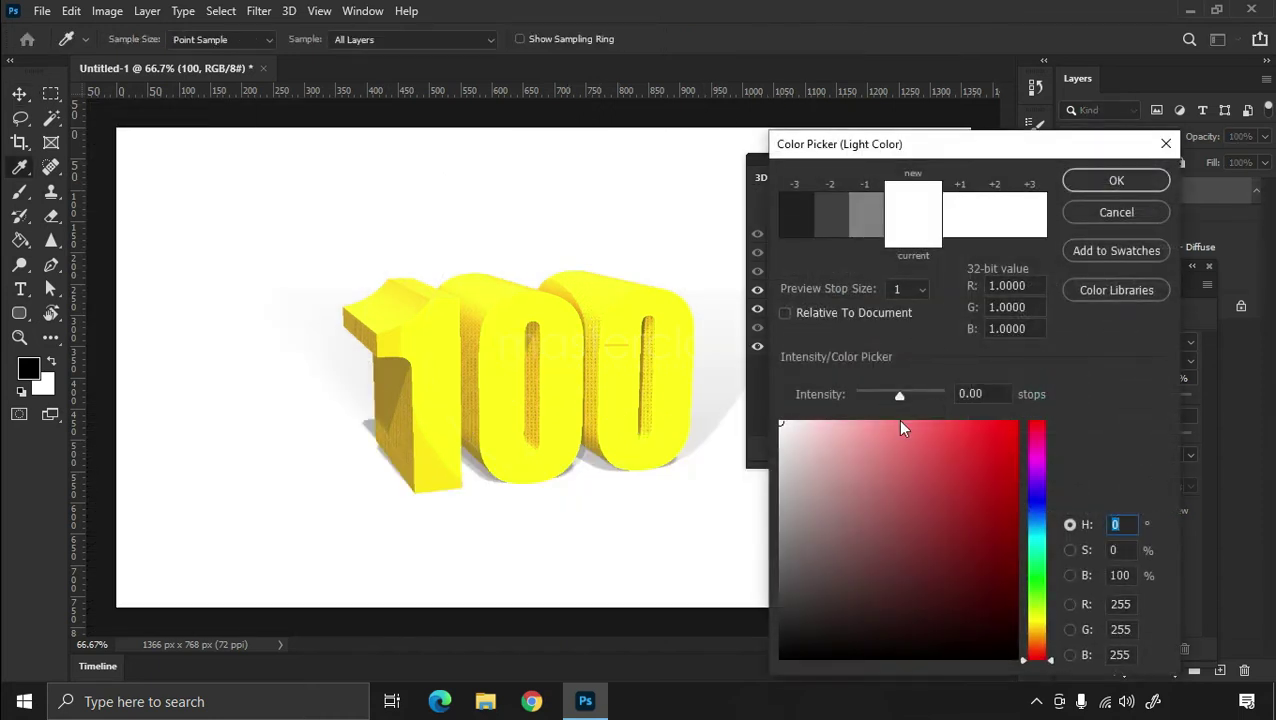
{"action": "left_click", "coordinate": [943, 435]}
{"action": "left_click", "coordinate": [977, 489]}
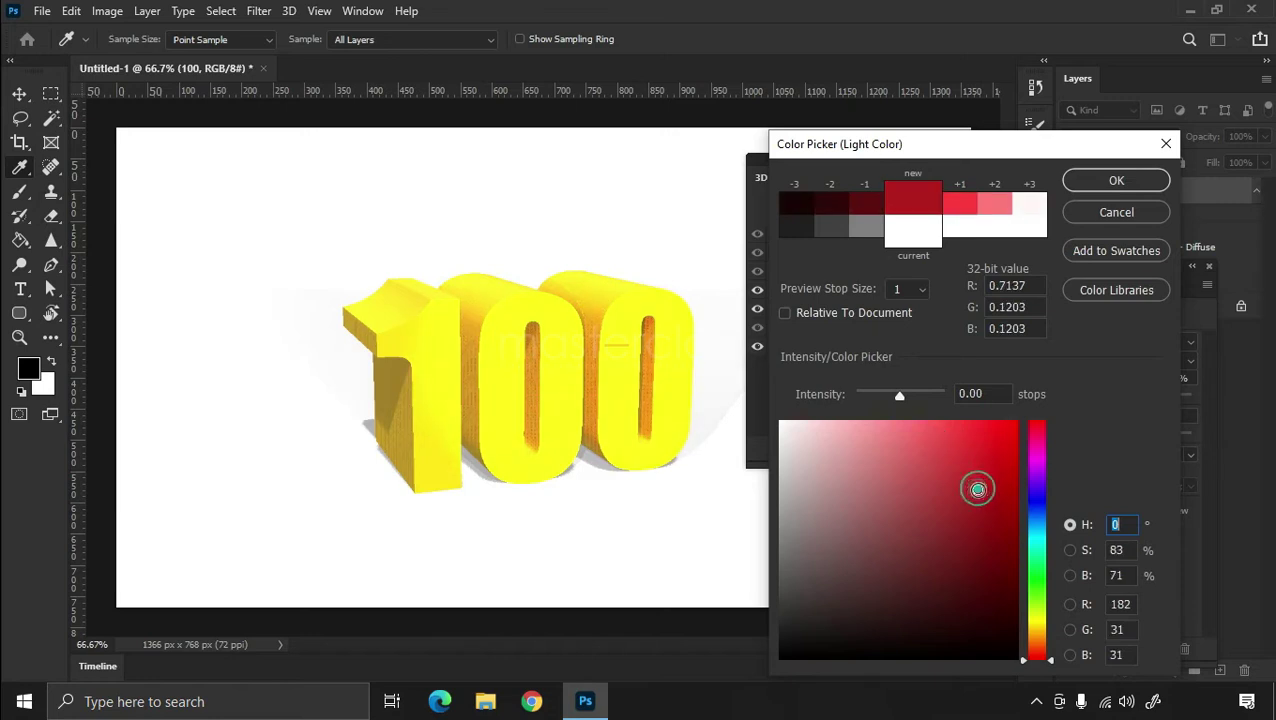
{"action": "left_click", "coordinate": [1036, 571]}
{"action": "left_click", "coordinate": [989, 446]}
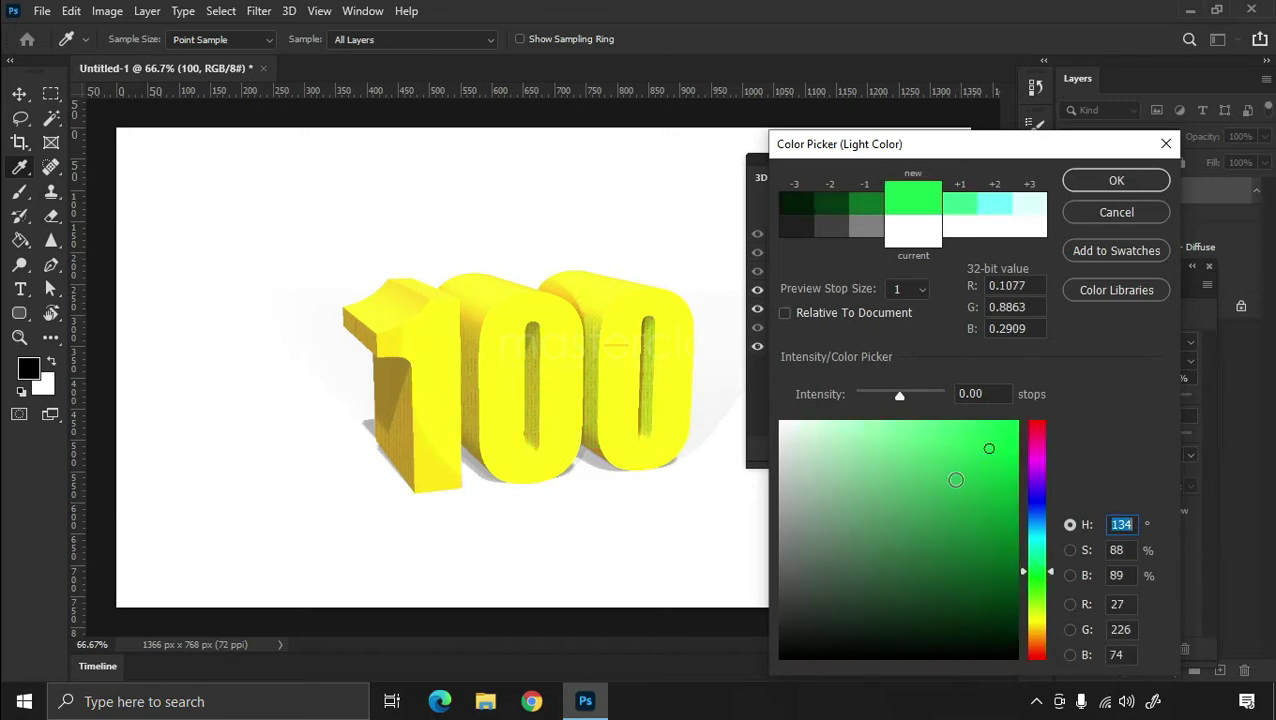
{"action": "left_click", "coordinate": [886, 490]}
{"action": "left_click", "coordinate": [926, 521]}
{"action": "left_click", "coordinate": [1017, 633]}
{"action": "left_click", "coordinate": [985, 585]}
{"action": "left_click", "coordinate": [1002, 527]}
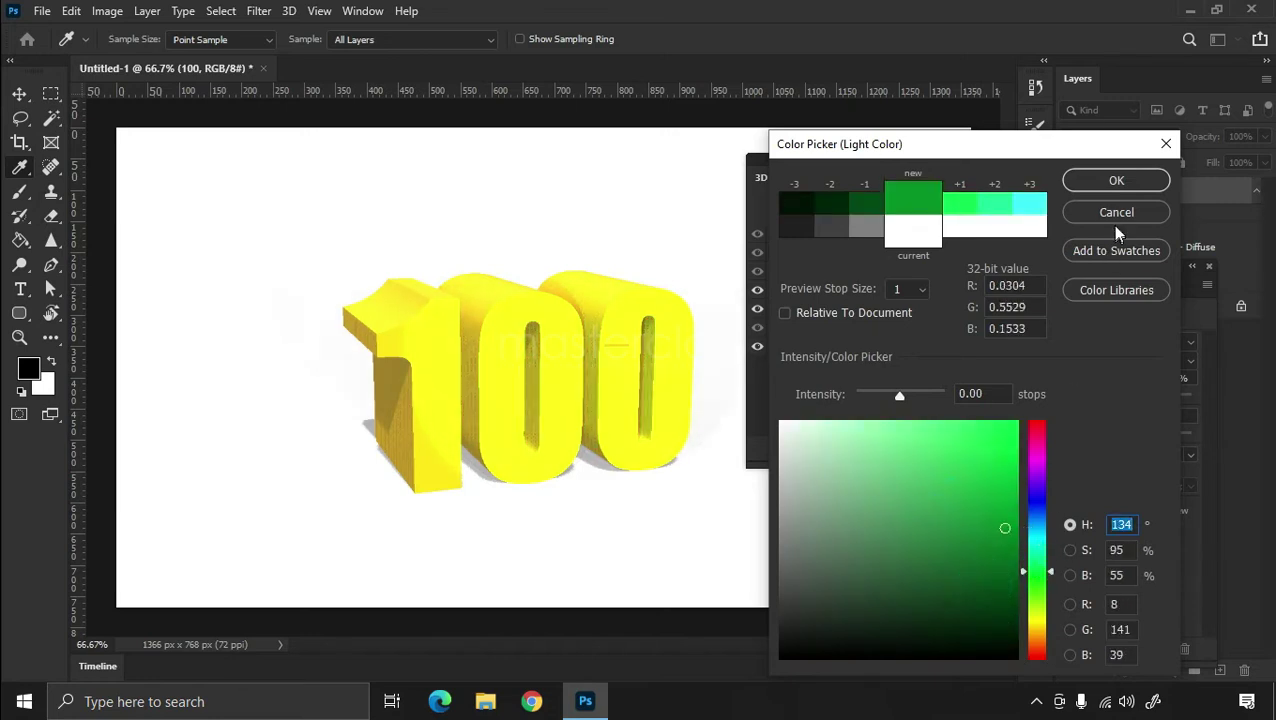
{"action": "left_click", "coordinate": [1106, 214]}
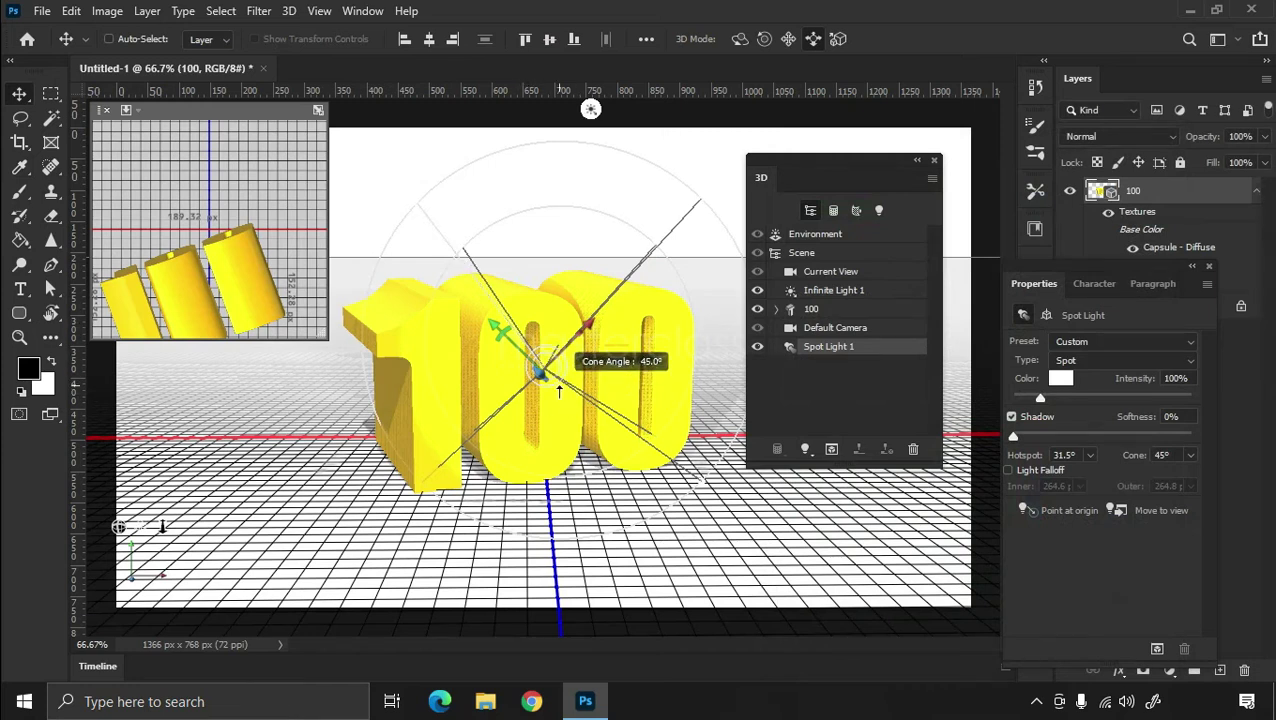
Step: Reduce the extrusion depth of the 100 mesh to about 55.7 px and expand its list of materials
{"action": "left_click", "coordinate": [812, 309]}
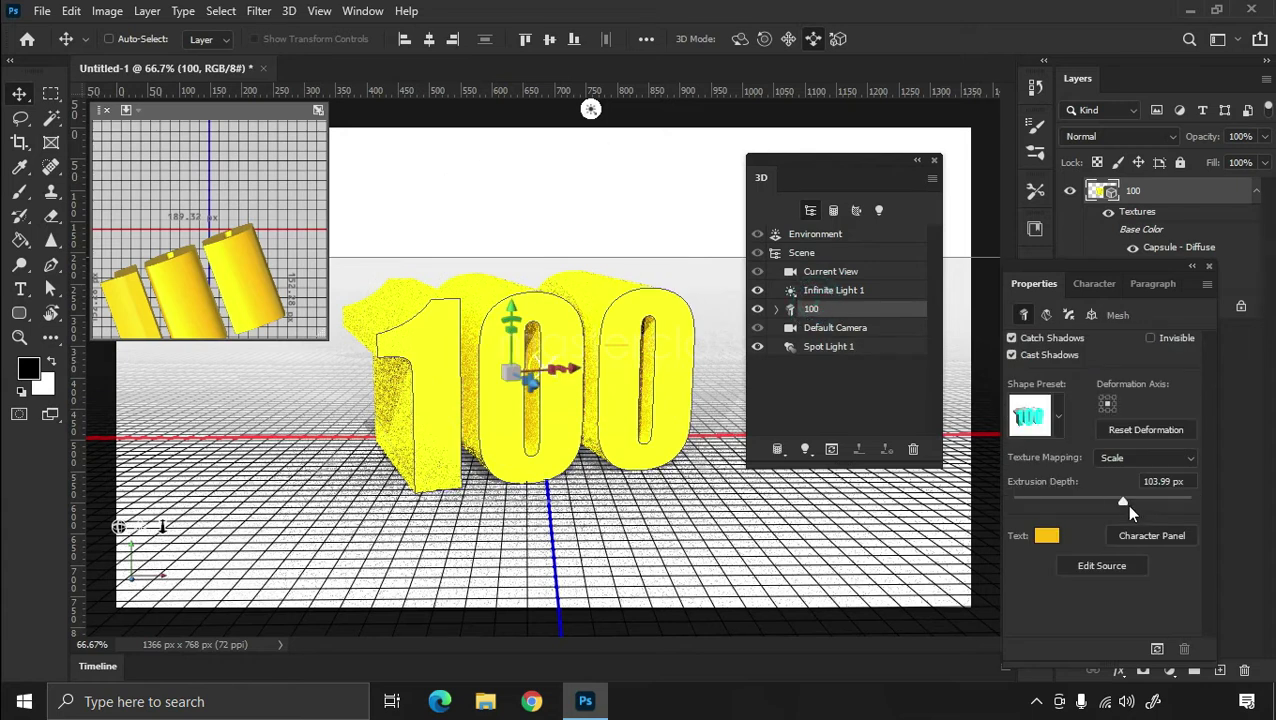
{"action": "mouse_move", "coordinate": [1121, 501]}
{"action": "left_mouse_down"}
{"action": "mouse_move", "coordinate": [1089, 499]}
{"action": "mouse_move", "coordinate": [1126, 500]}
{"action": "mouse_move", "coordinate": [1115, 500]}
{"action": "left_mouse_up"}
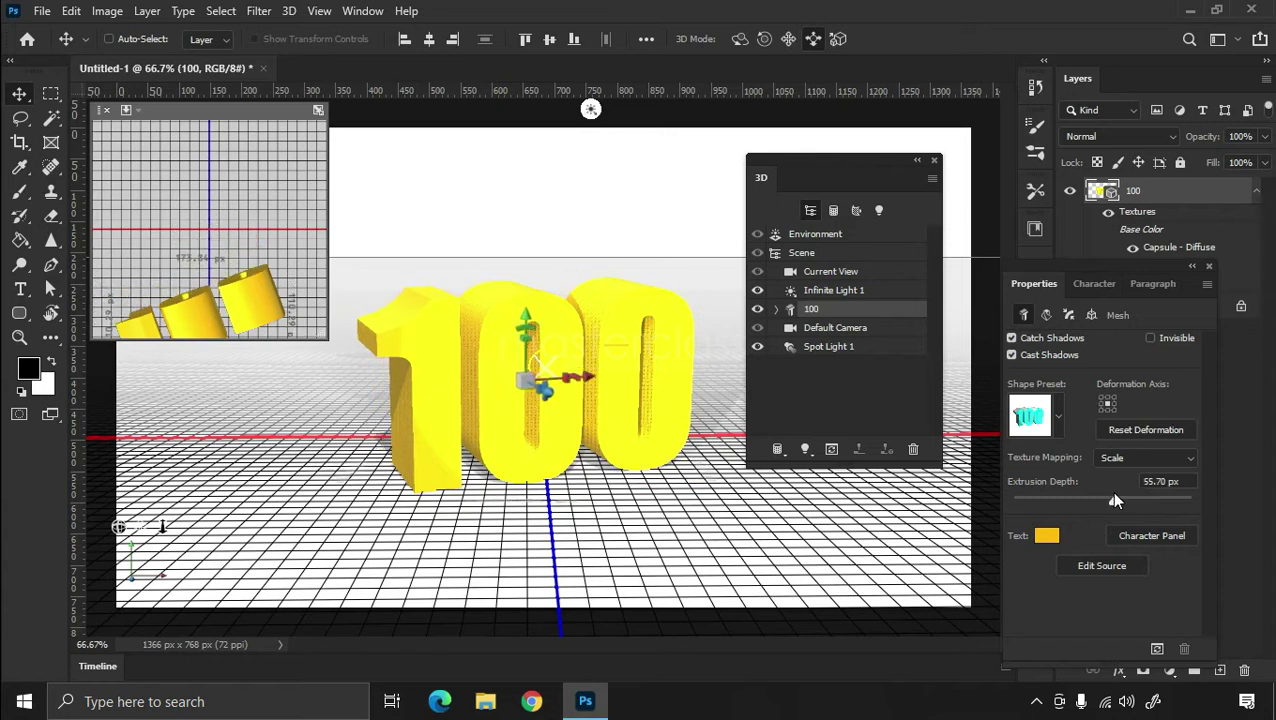
{"action": "left_click", "coordinate": [777, 310]}
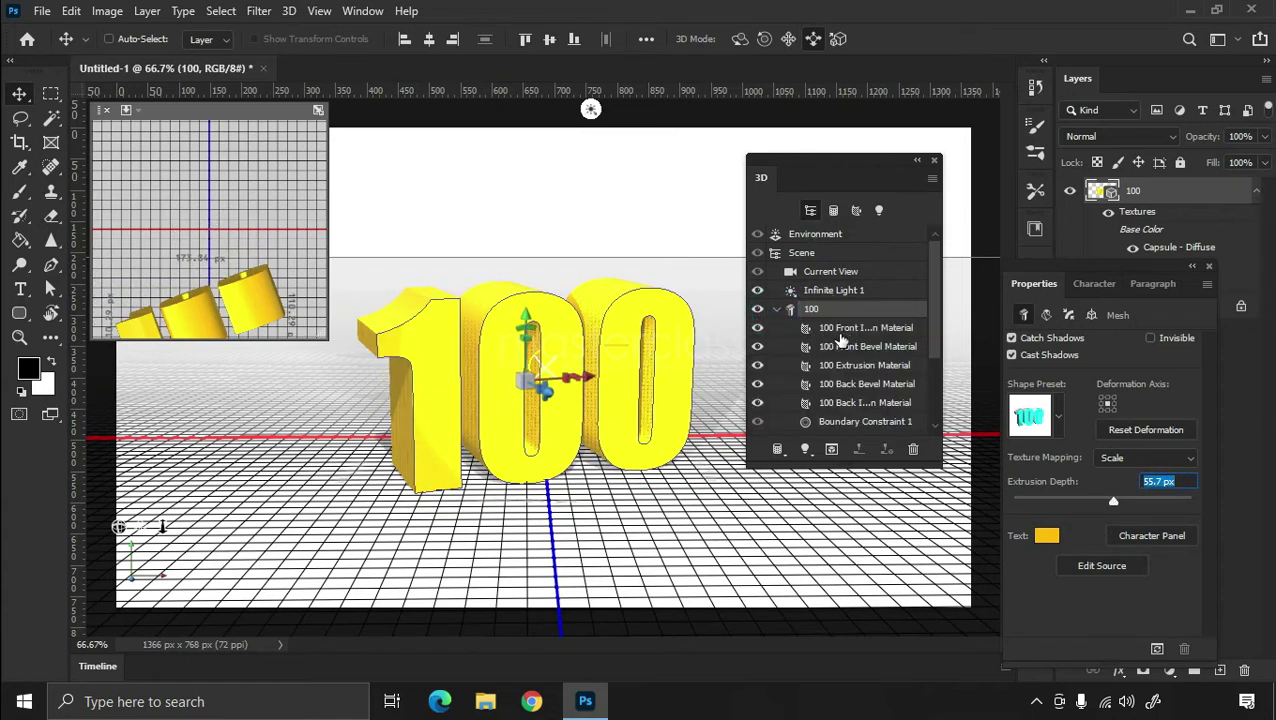
Step: Try several bevelled shape presets on the 100 mesh, finishing with the first preset in the list
{"action": "left_click", "coordinate": [1060, 420]}
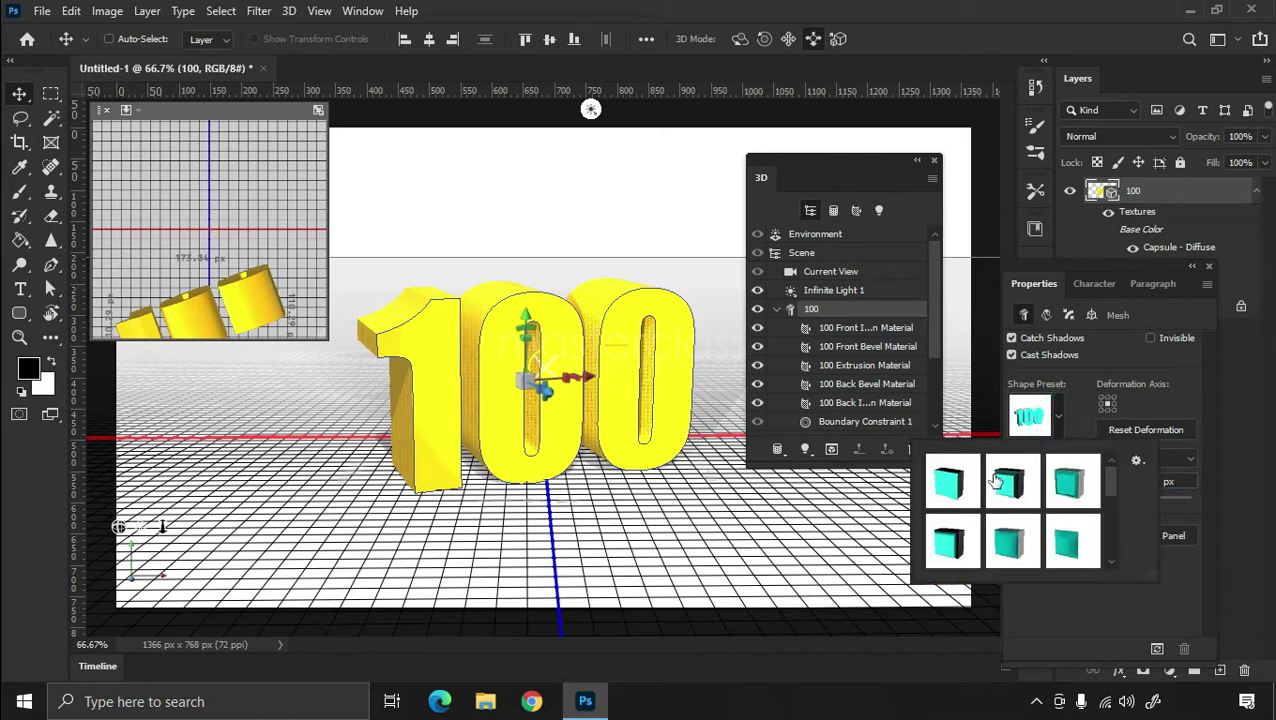
{"action": "left_click", "coordinate": [1069, 482]}
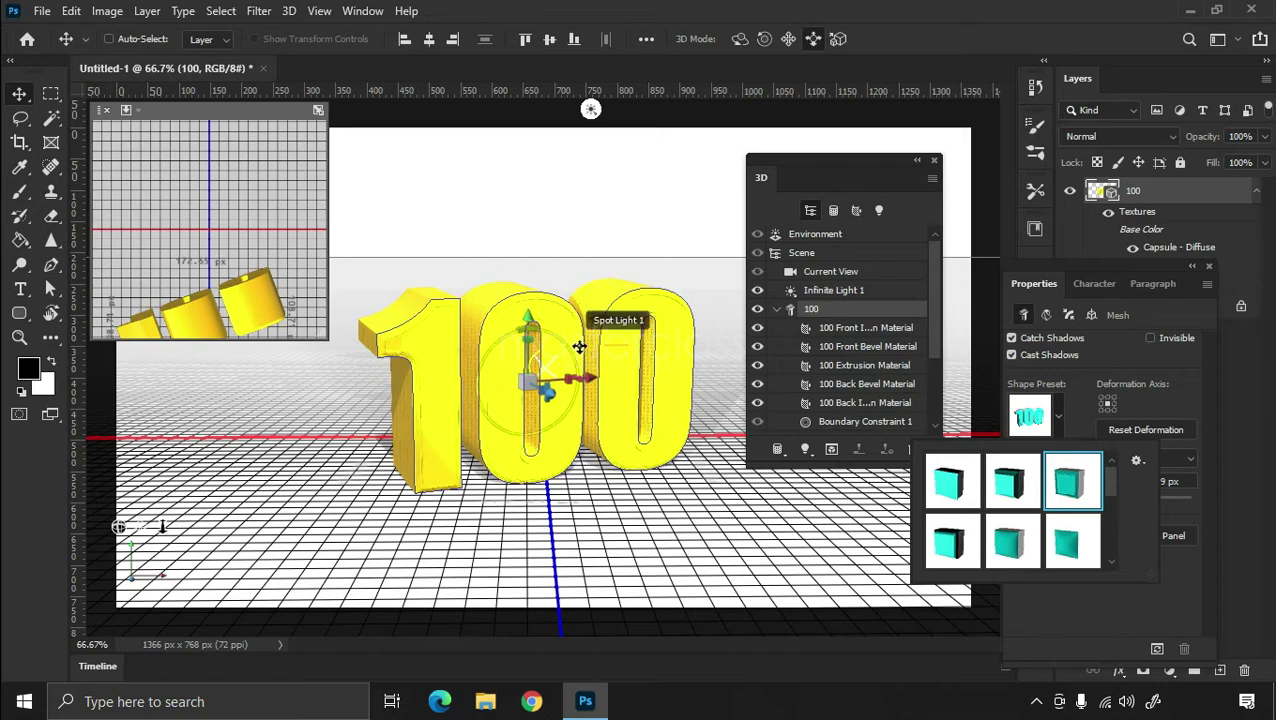
{"action": "left_click", "coordinate": [1000, 497]}
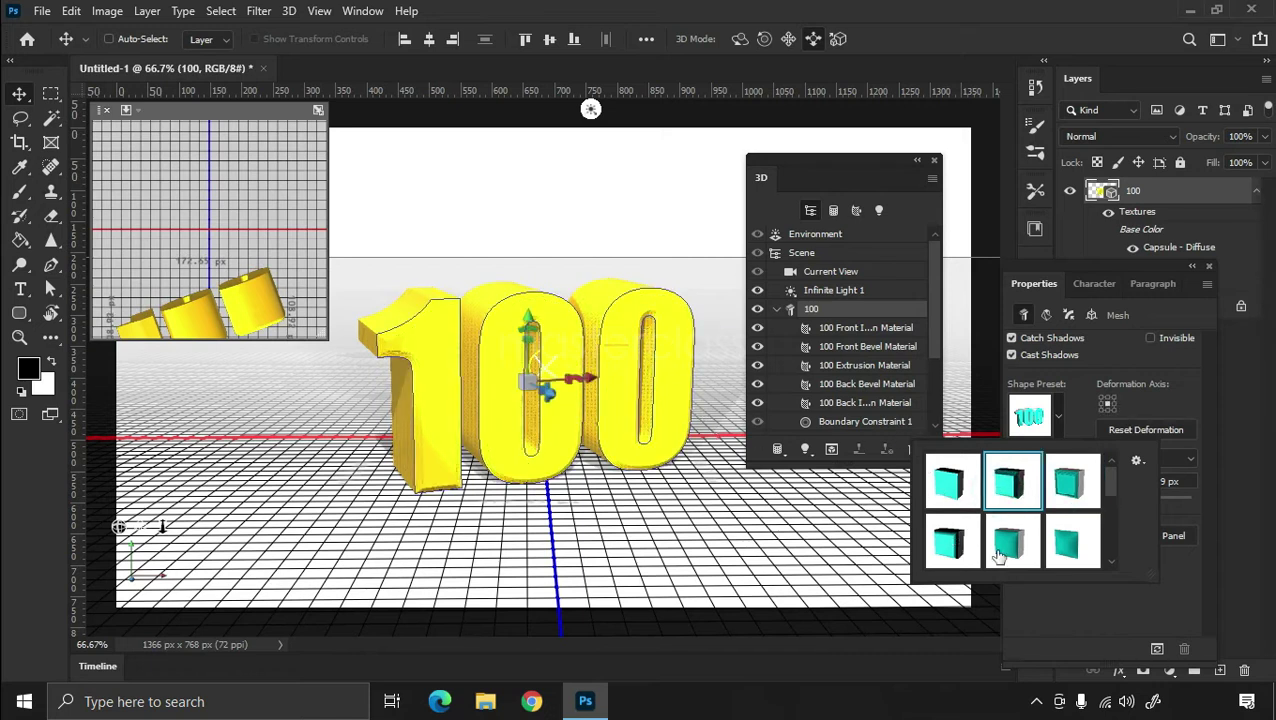
{"action": "left_click", "coordinate": [948, 542]}
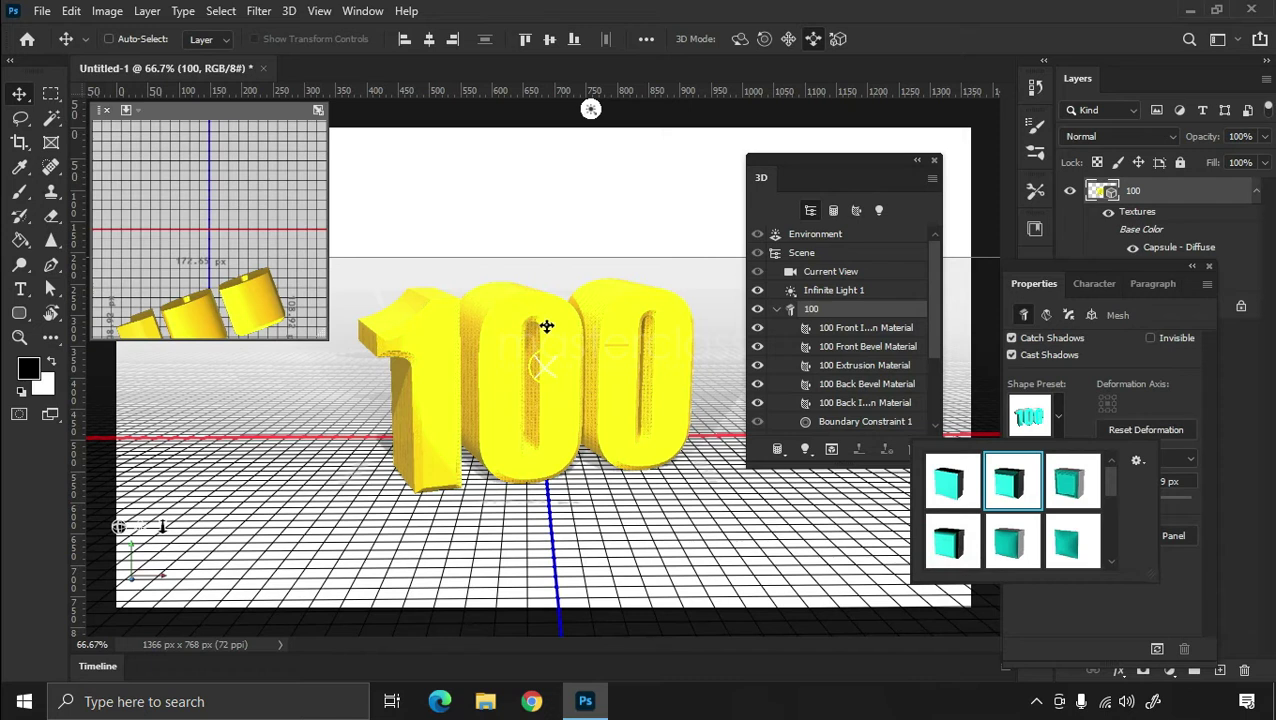
{"action": "left_click", "coordinate": [941, 486]}
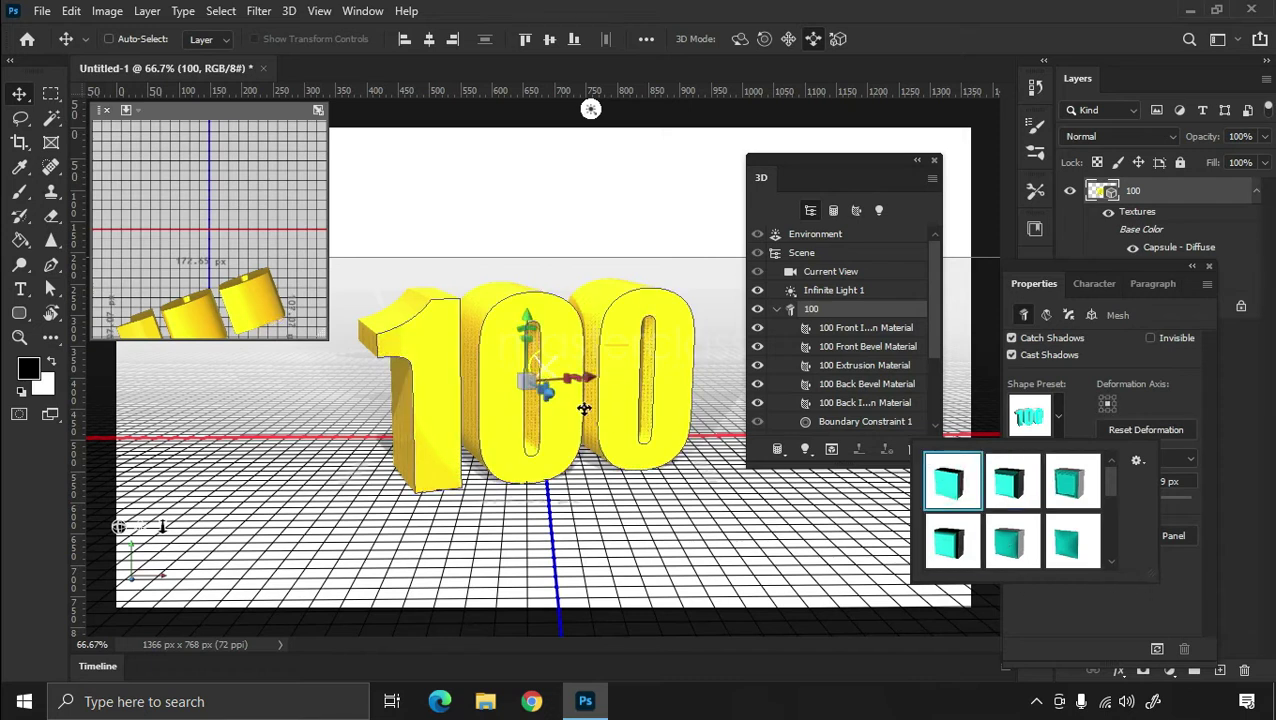
Step: Lower the intensity of Infinite Light 1 to 56% and collapse the 100 object's entries in the scene list
{"action": "left_click", "coordinate": [826, 292]}
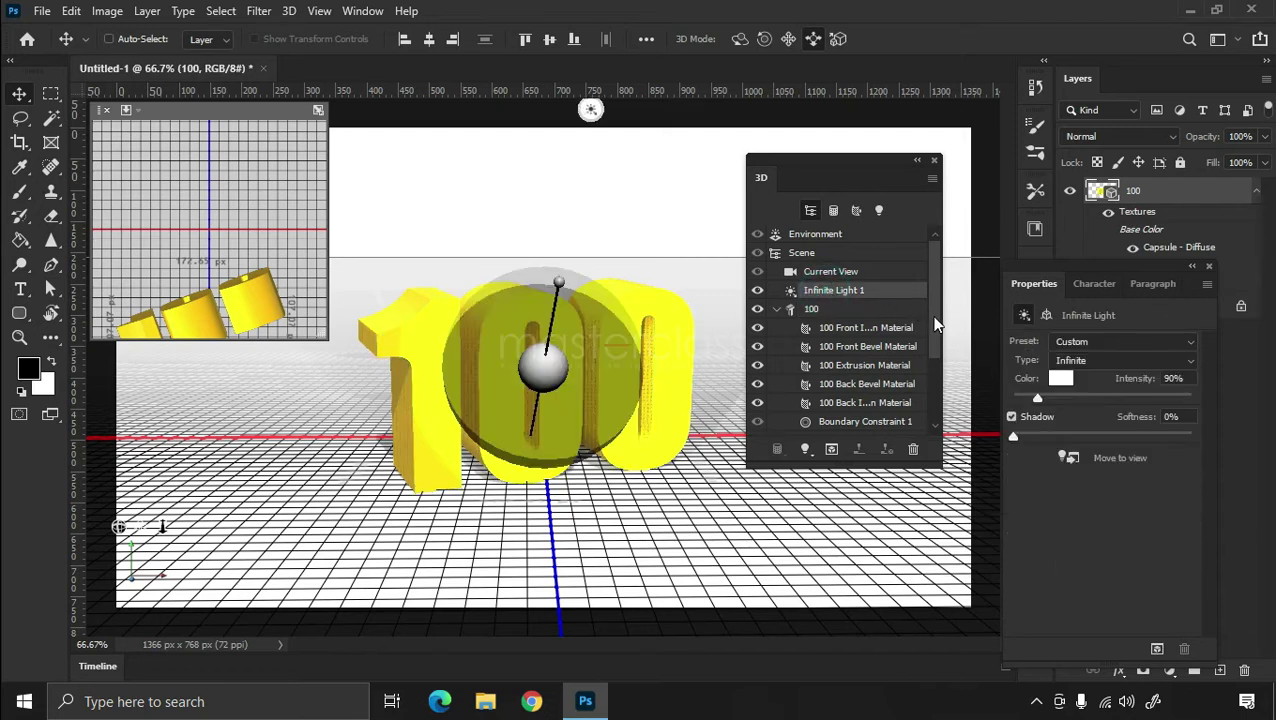
{"action": "mouse_move", "coordinate": [1045, 403]}
{"action": "left_mouse_down"}
{"action": "mouse_move", "coordinate": [1016, 398]}
{"action": "mouse_move", "coordinate": [1030, 400]}
{"action": "left_mouse_up"}
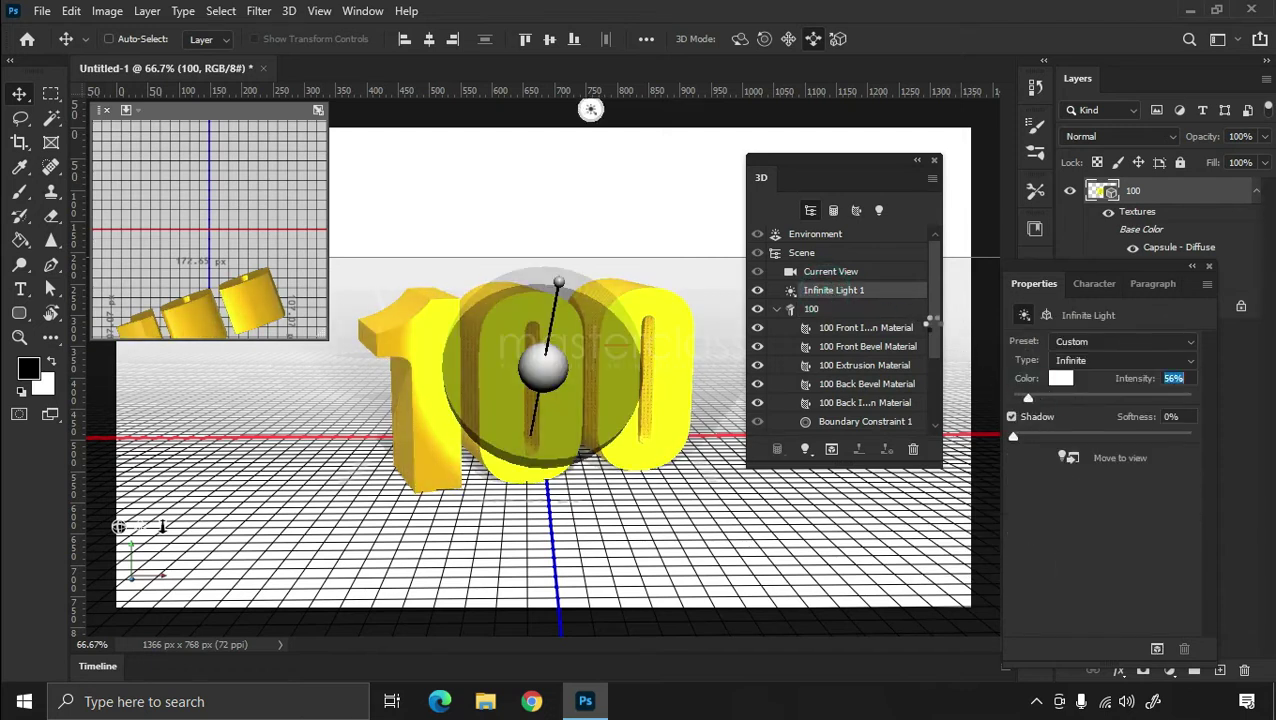
{"action": "left_click", "coordinate": [777, 309]}
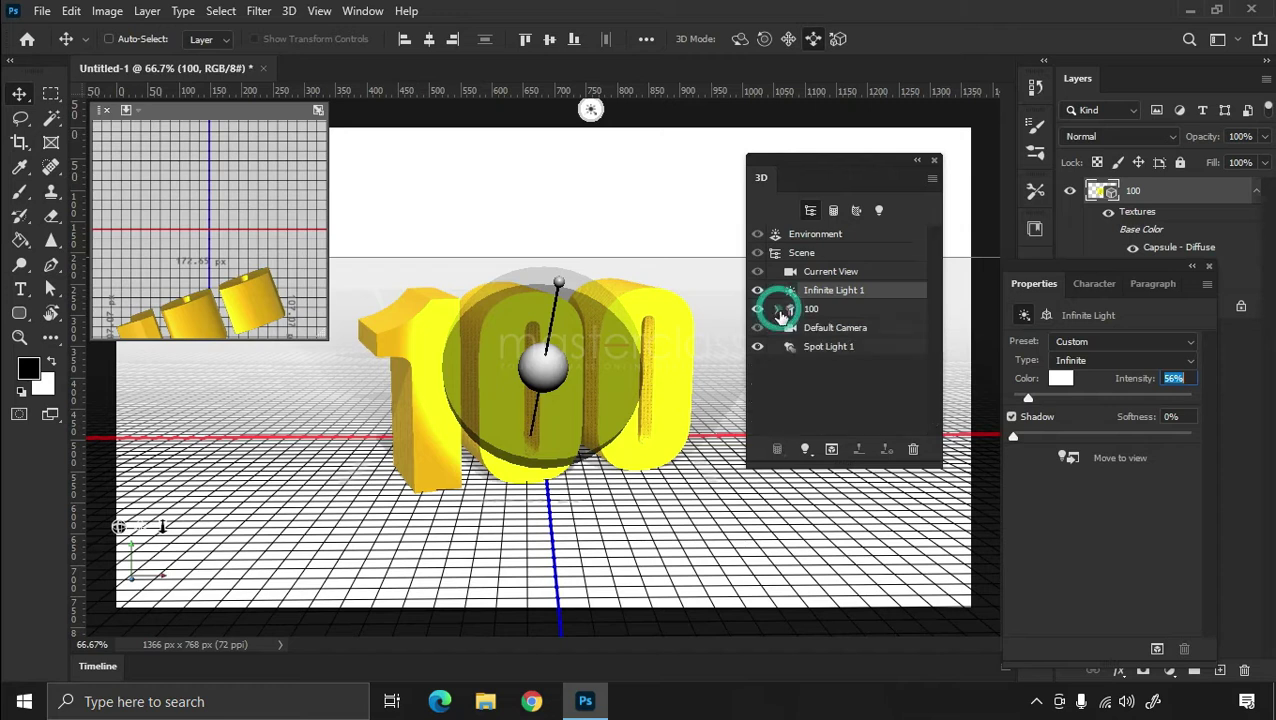
Step: Set the intensity of Spot Light 1 and Infinite Light 1 to 39% each
{"action": "left_click", "coordinate": [795, 346]}
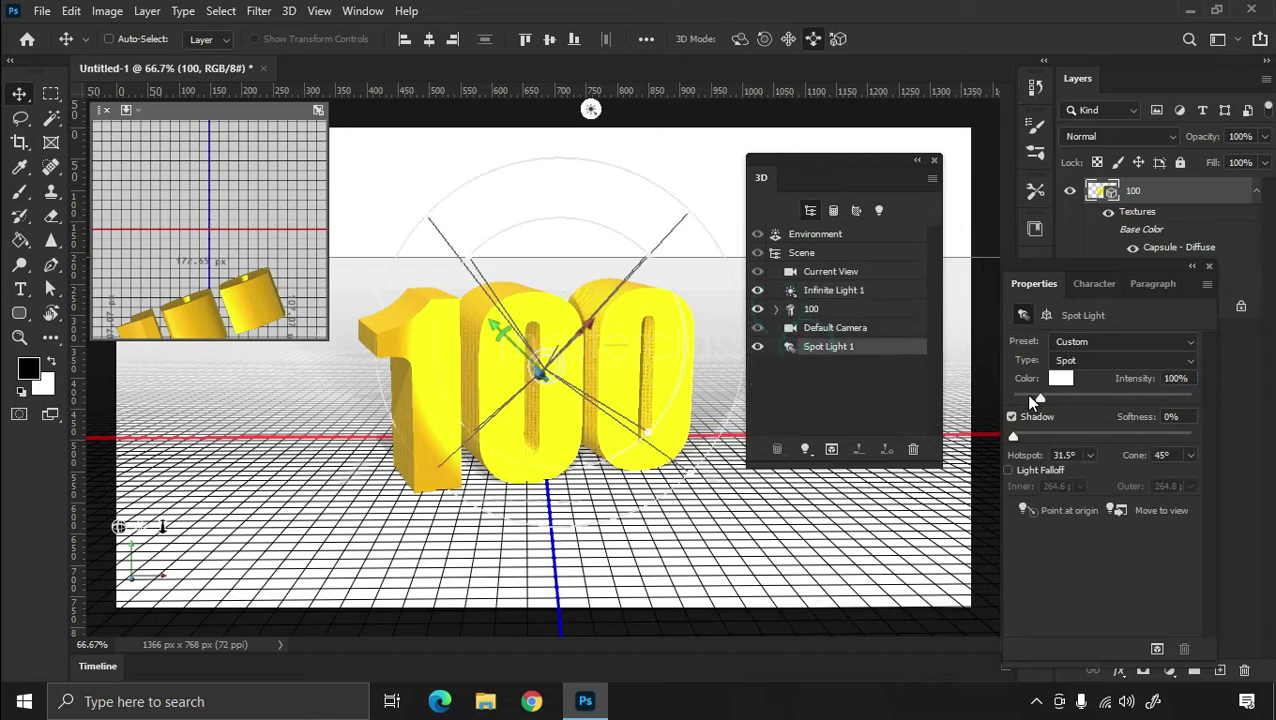
{"action": "left_click_drag", "start_coordinate": [1029, 397], "coordinate": [1021, 395]}
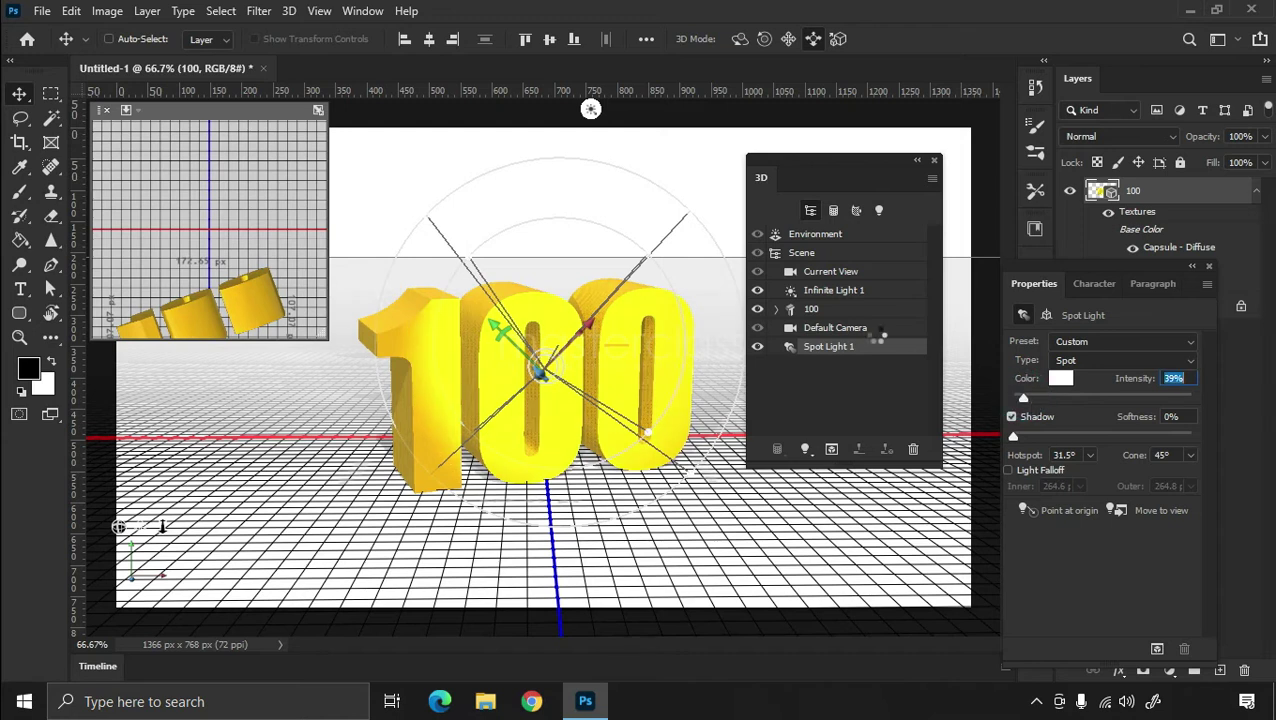
{"action": "left_click", "coordinate": [825, 295]}
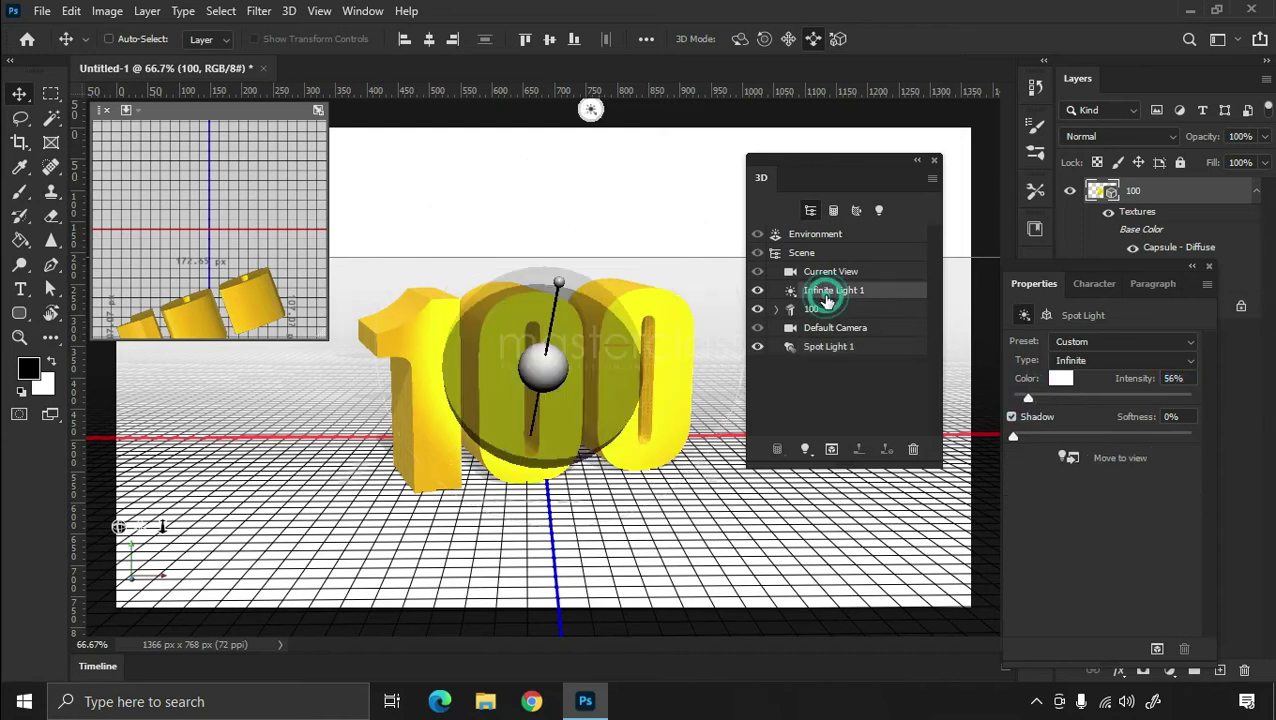
{"action": "left_click_drag", "start_coordinate": [1017, 395], "coordinate": [1021, 398]}
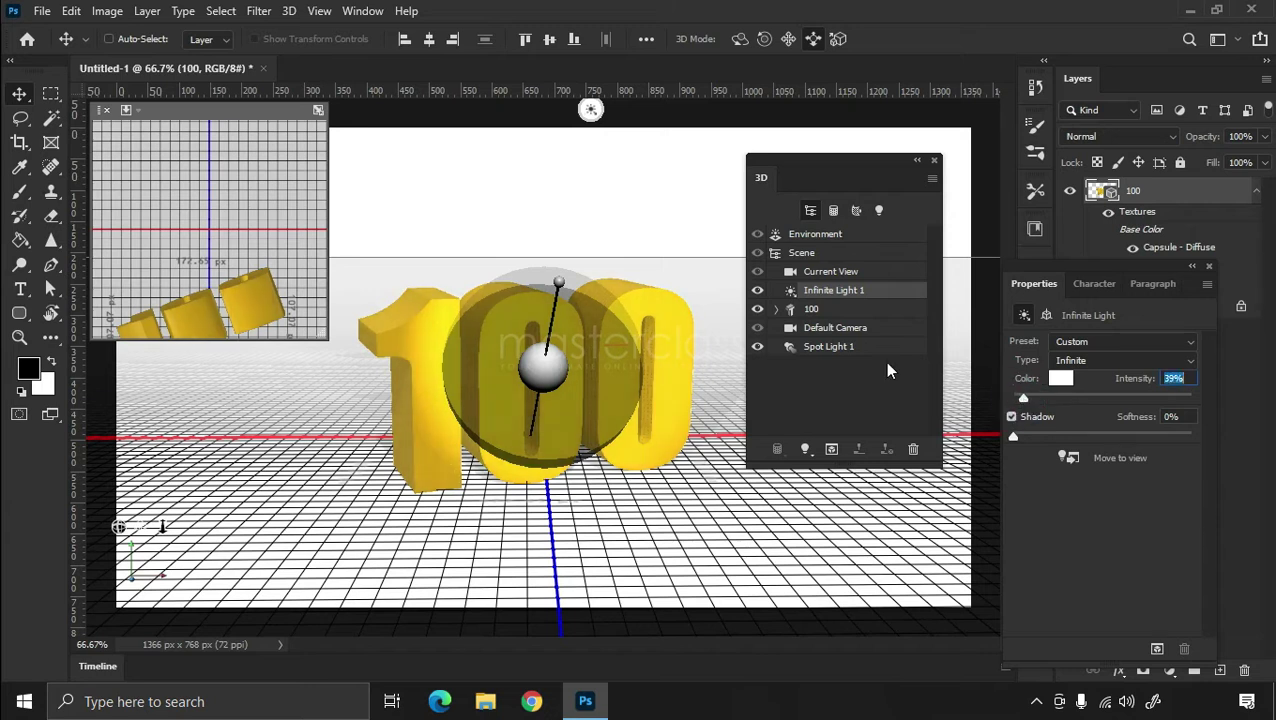
Step: Toggle the shadow and light falloff options of Spot Light 1, leaving shadow on and light falloff off
{"action": "left_click", "coordinate": [835, 346]}
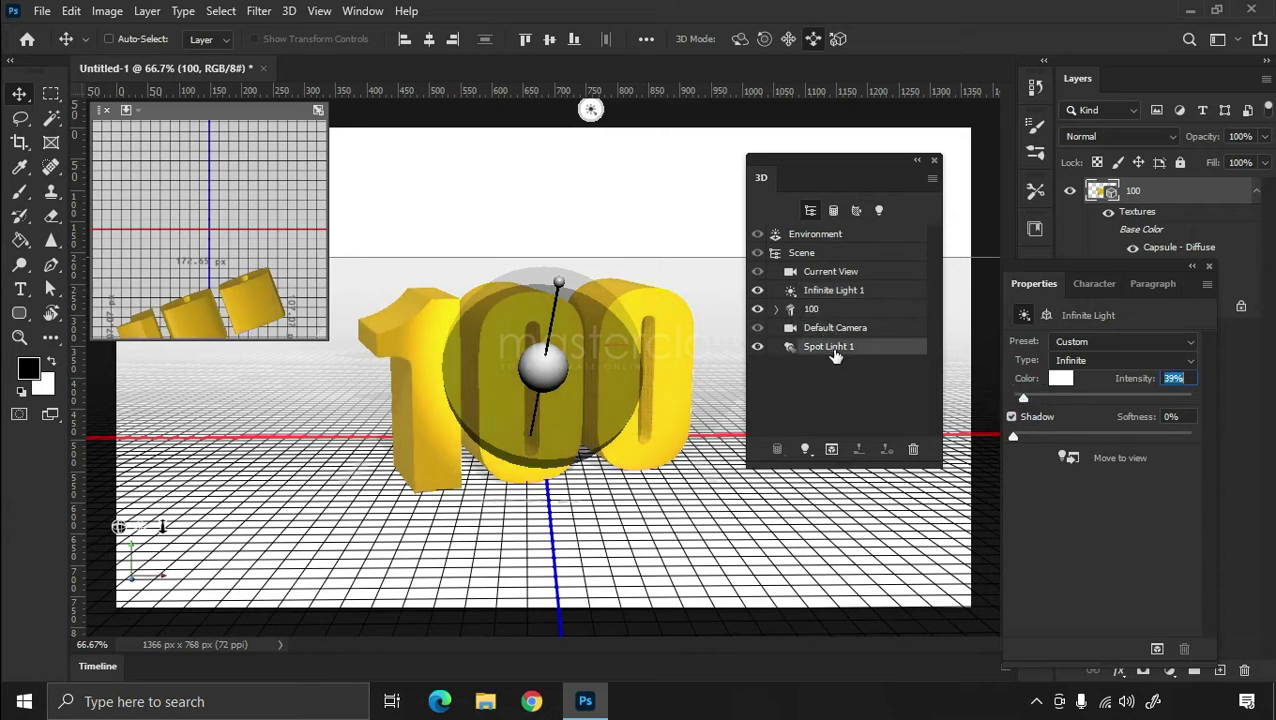
{"action": "left_click", "coordinate": [1010, 417]}
{"action": "left_click", "coordinate": [1011, 417]}
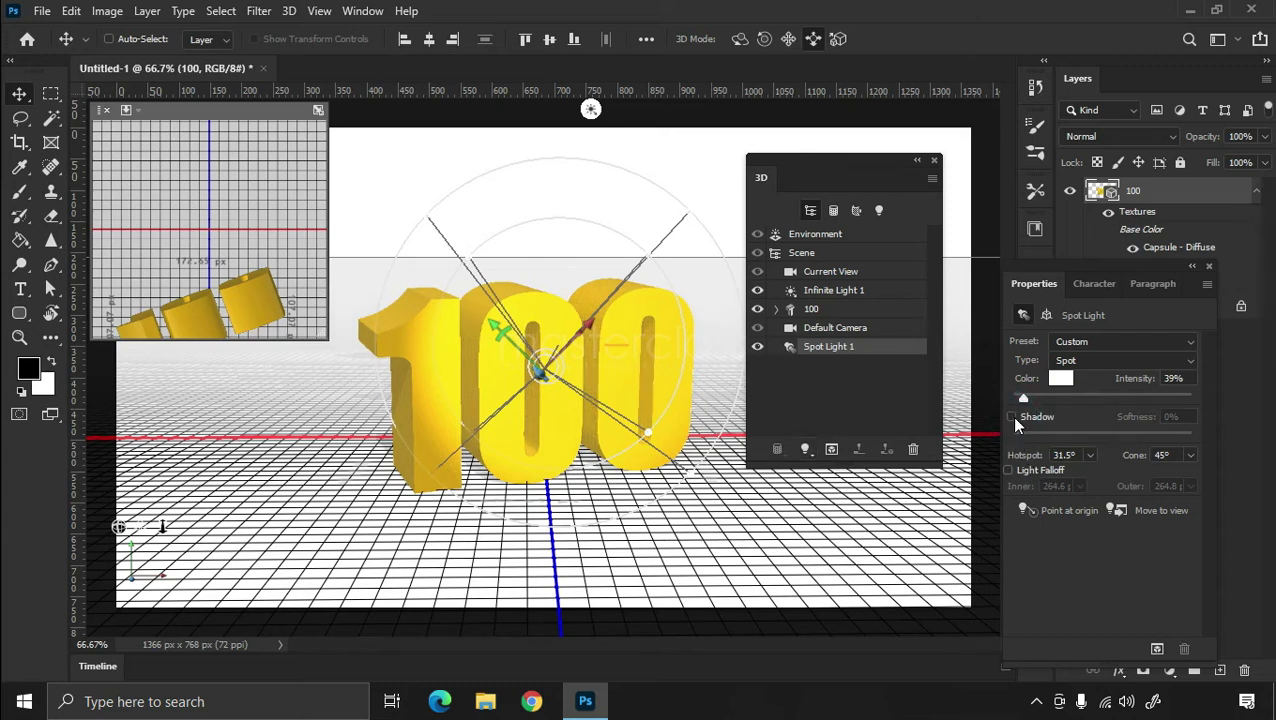
{"action": "left_click", "coordinate": [1011, 416]}
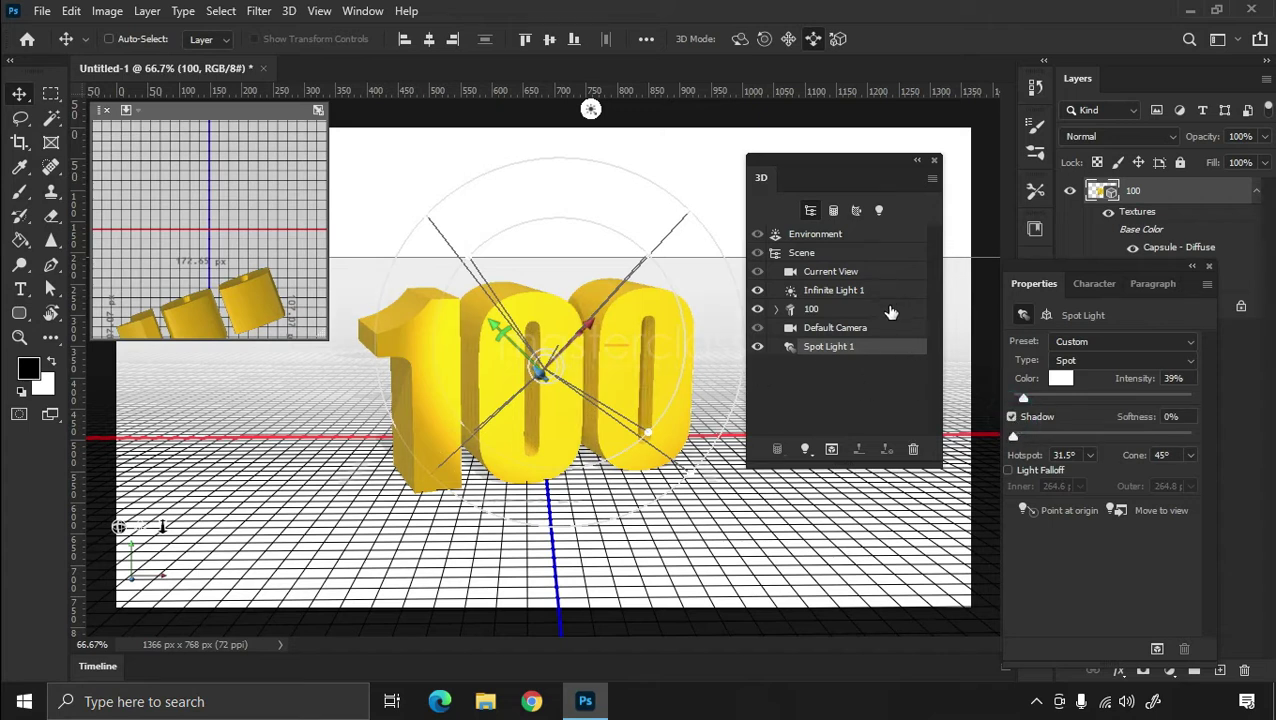
{"action": "left_click", "coordinate": [1009, 471]}
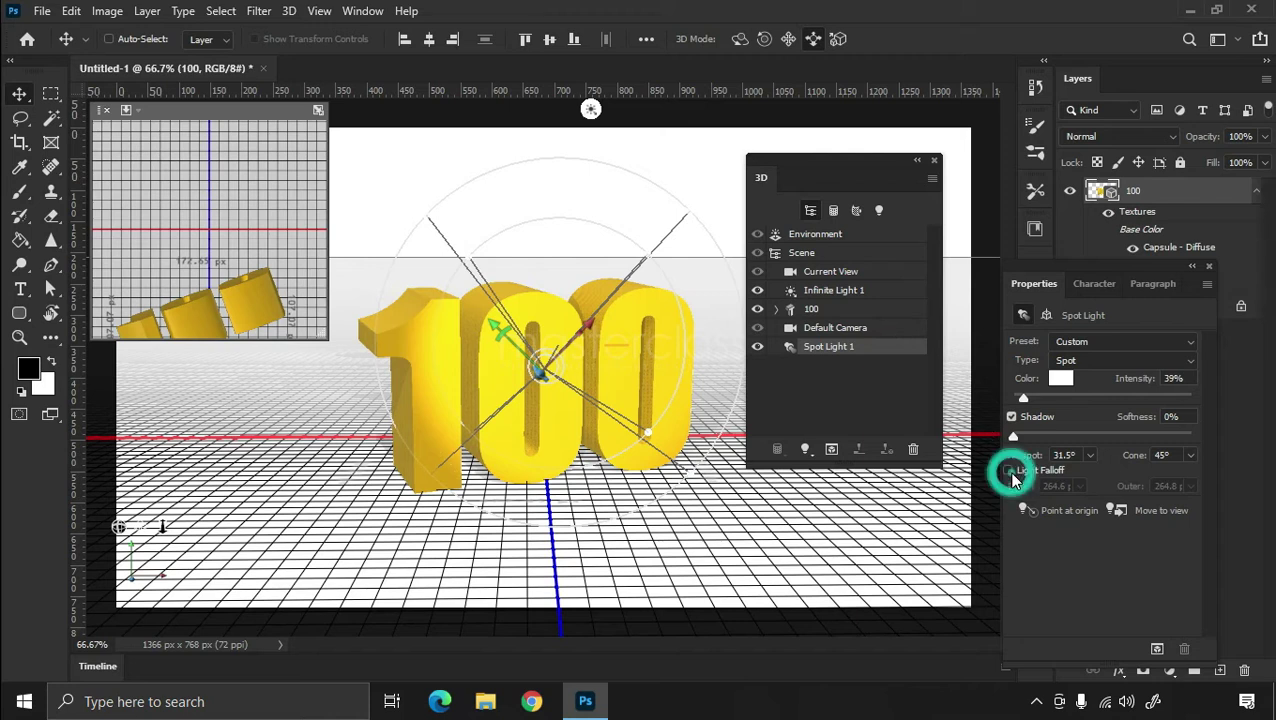
{"action": "left_click", "coordinate": [1008, 471]}
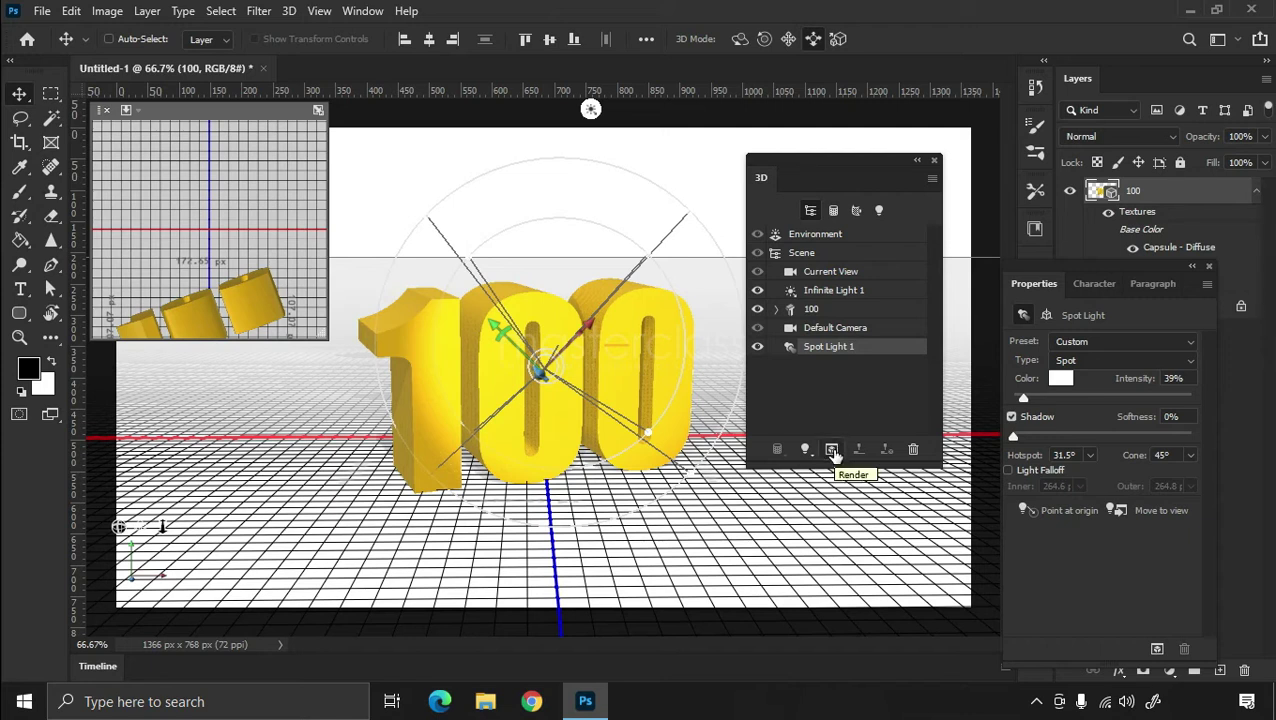
Step: Render the 3D layer containing the 100 text
{"action": "left_click", "coordinate": [288, 11]}
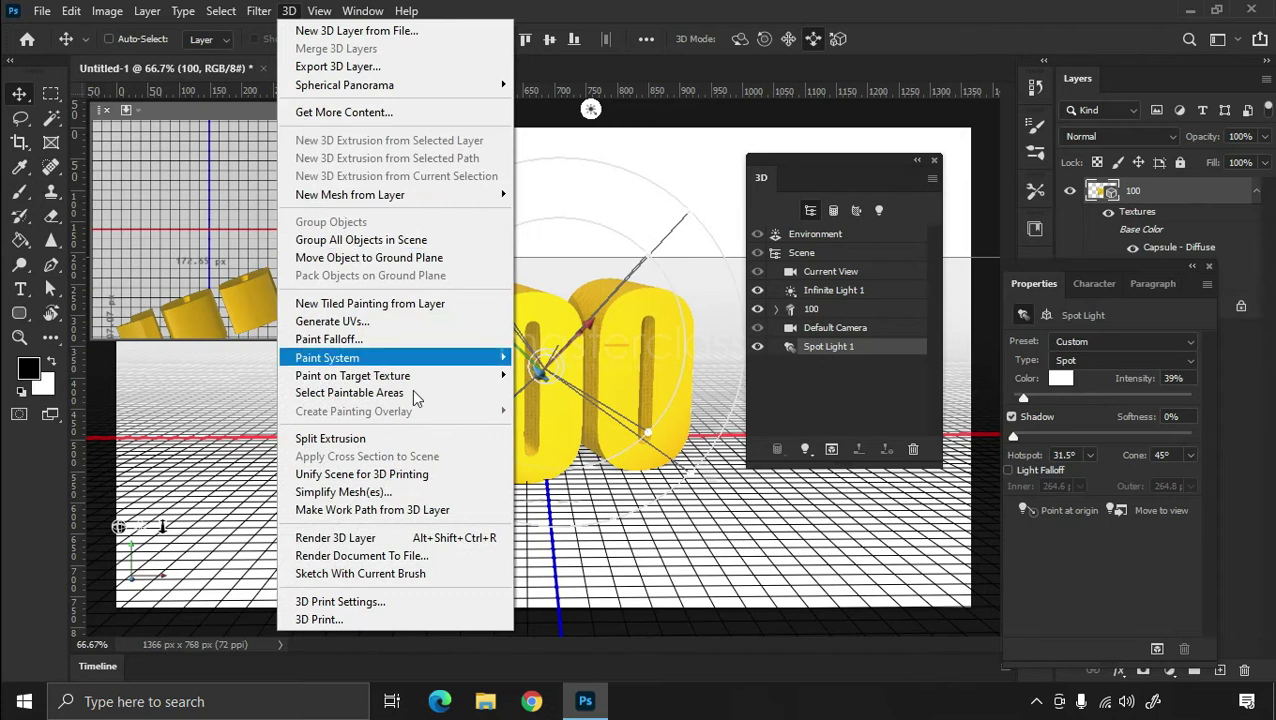
{"action": "left_click", "coordinate": [469, 536]}
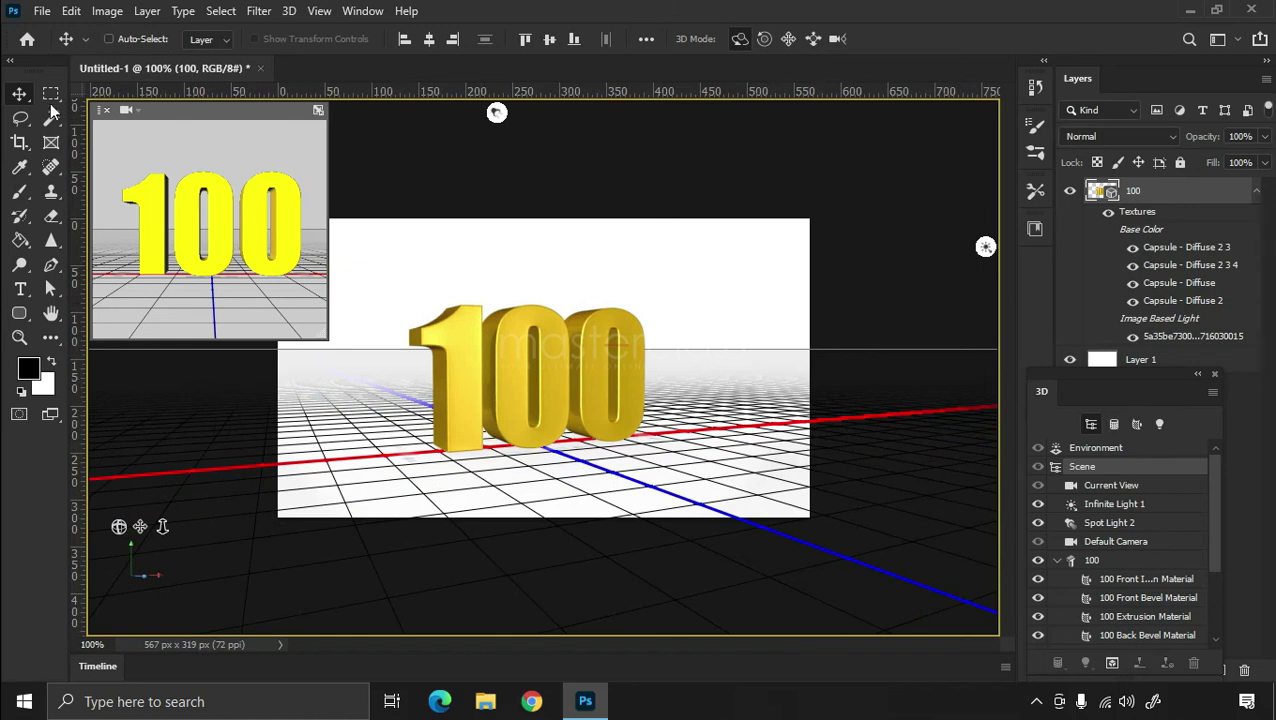
Step: Examine the rendered gold 100 text at different magnifications, both without and with the 3D scene overlays
{"action": "left_click", "coordinate": [51, 93]}
{"action": "key", "text": "ctrl+plus"}
{"action": "key", "text": "ctrl+plus"}
{"action": "key", "text": "ctrl+minus"}
{"action": "key", "text": "ctrl+minus"}
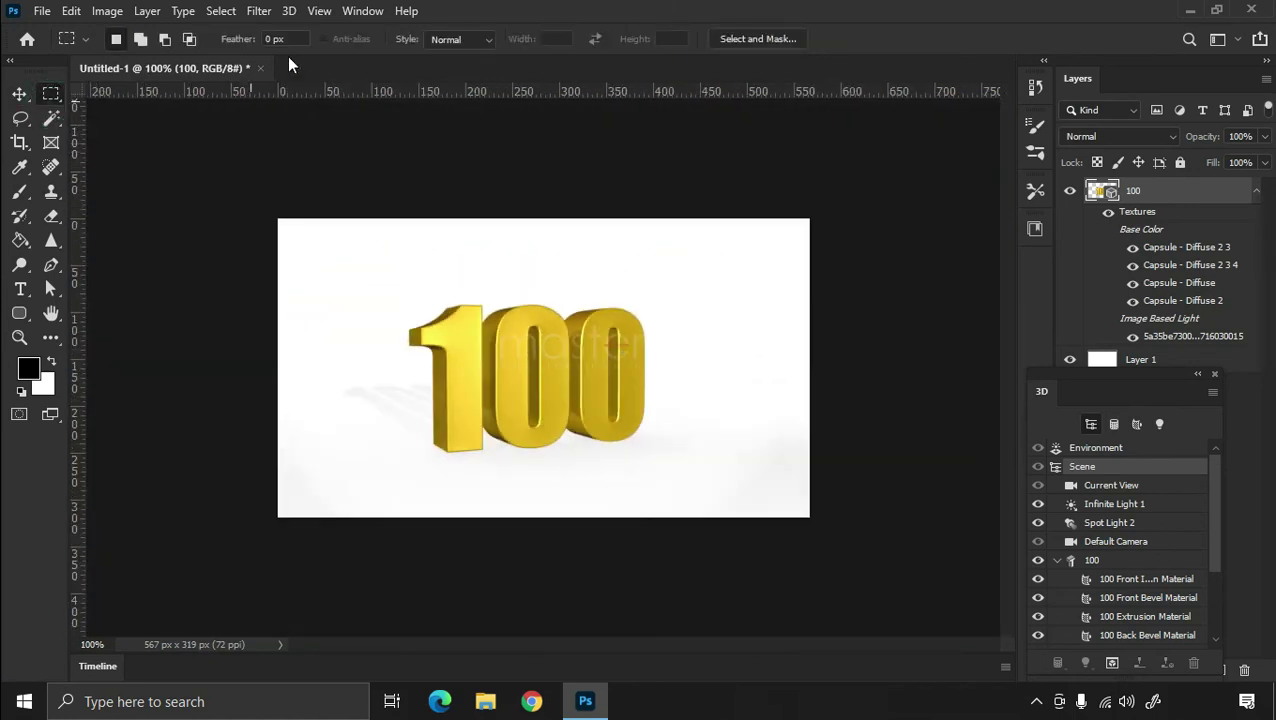
{"action": "left_click", "coordinate": [19, 93]}
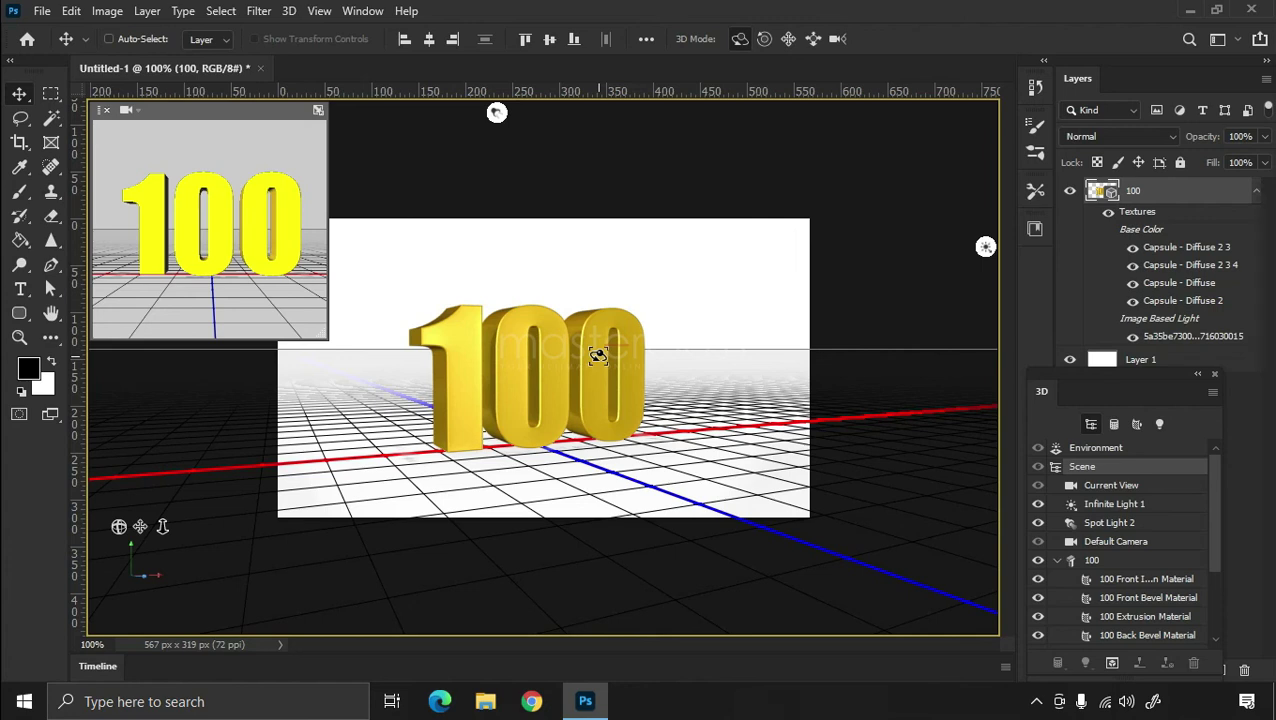
{"action": "scroll", "coordinate": [597, 356], "scroll_direction": "up", "scroll_amount": 3}
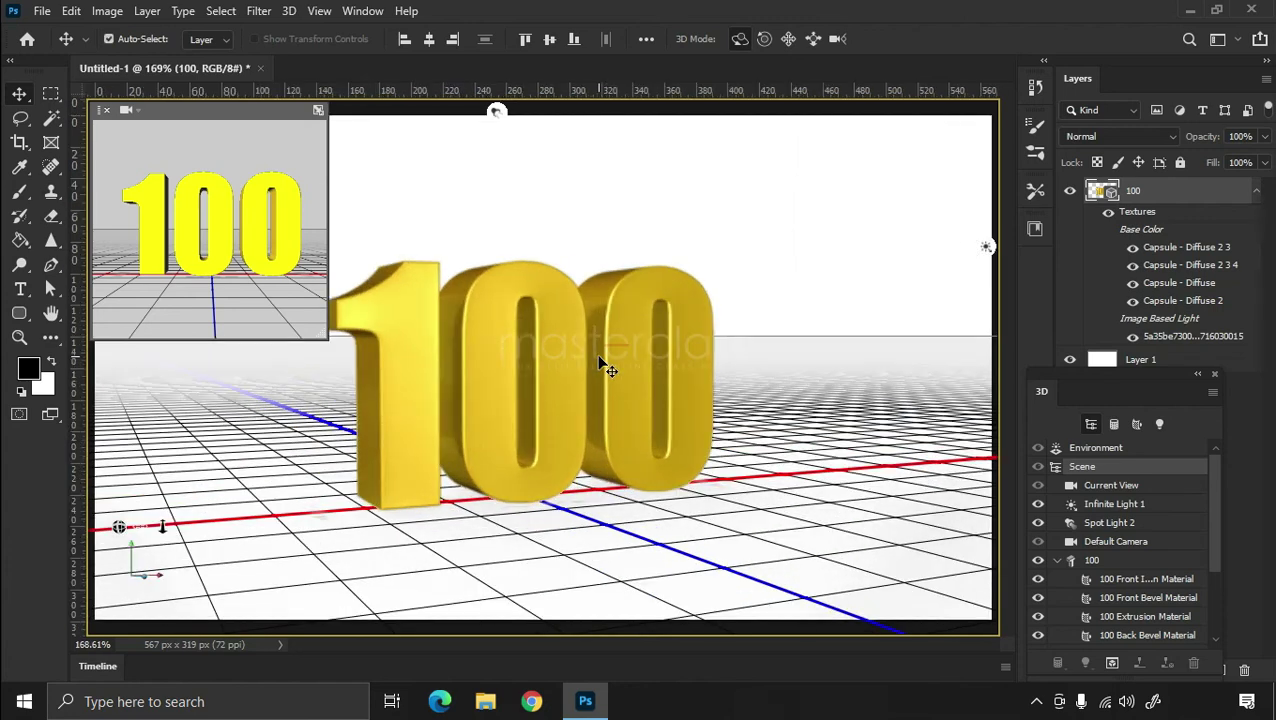
{"action": "scroll", "coordinate": [600, 364], "scroll_direction": "down", "scroll_amount": 3}
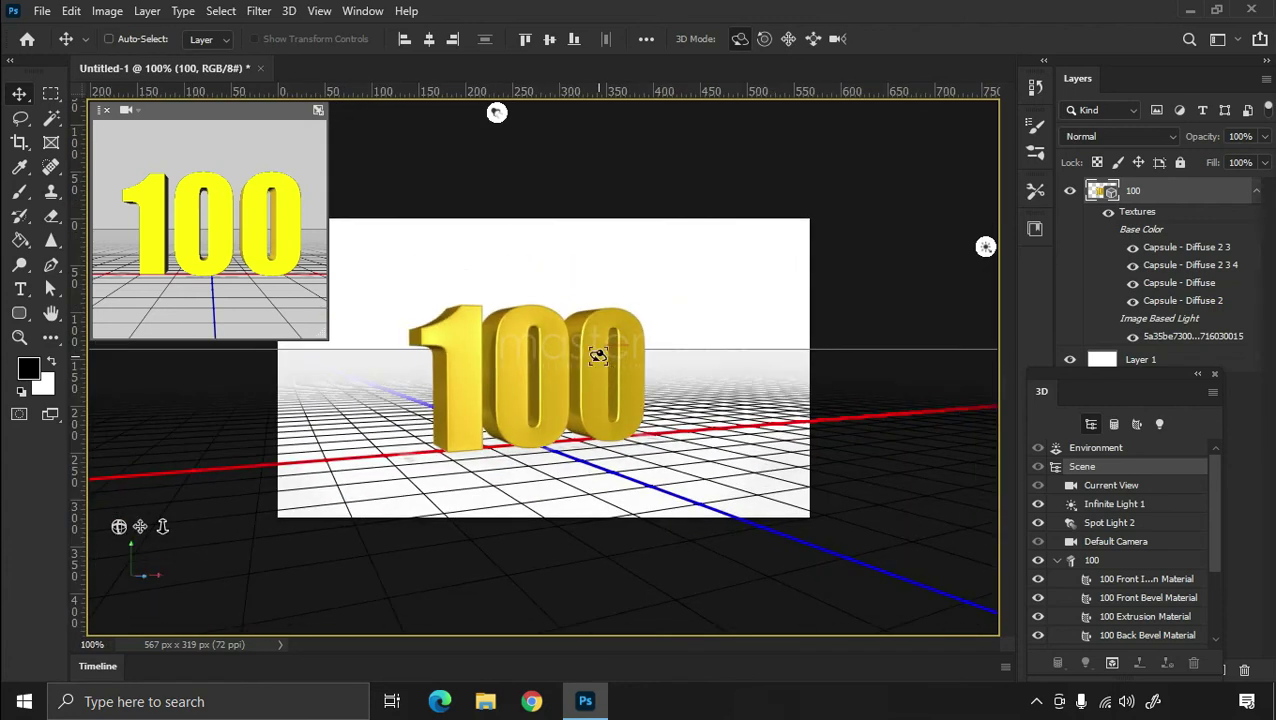